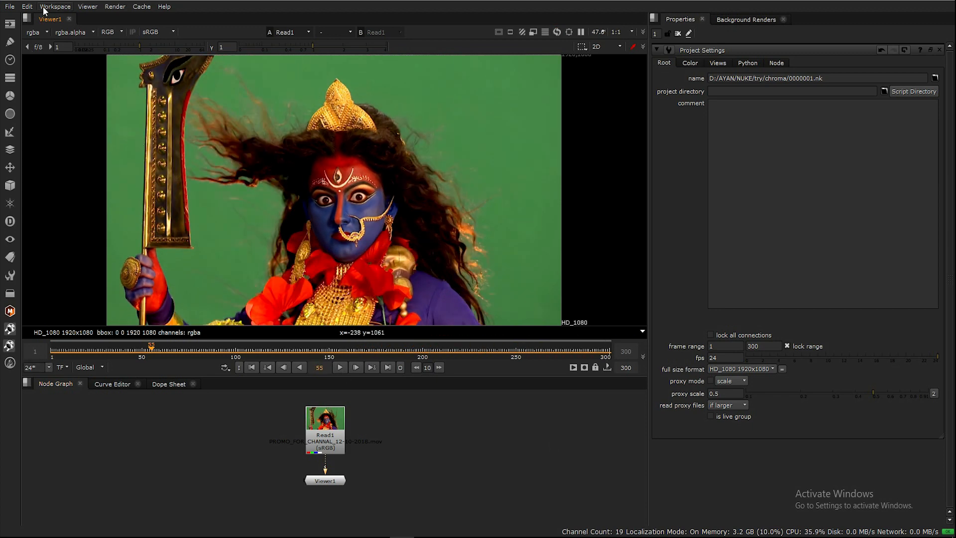
# Step: Switch to the LargeViewer workspace and widen the node graph pane, with Read1 and Viewer1 in view
pyautogui.click(49, 7)
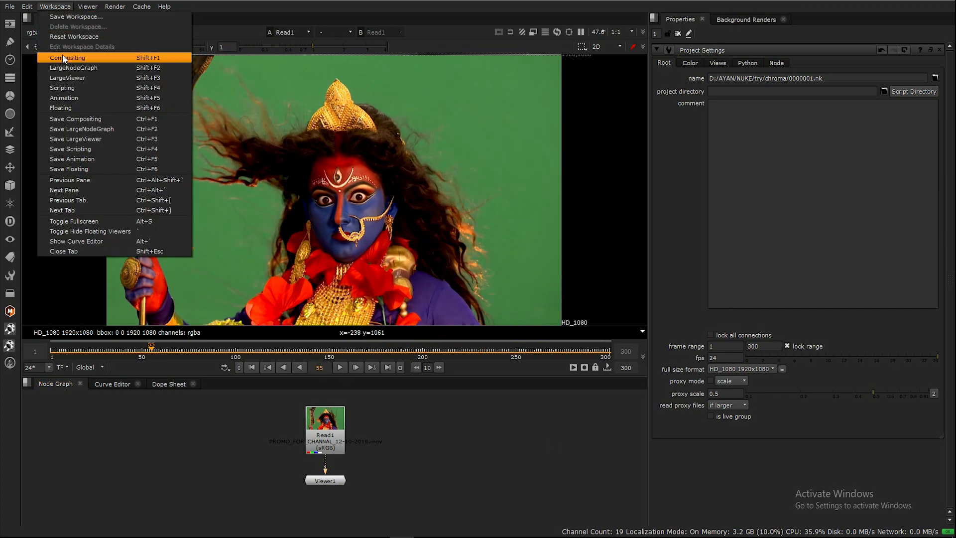
pyautogui.click(65, 77)
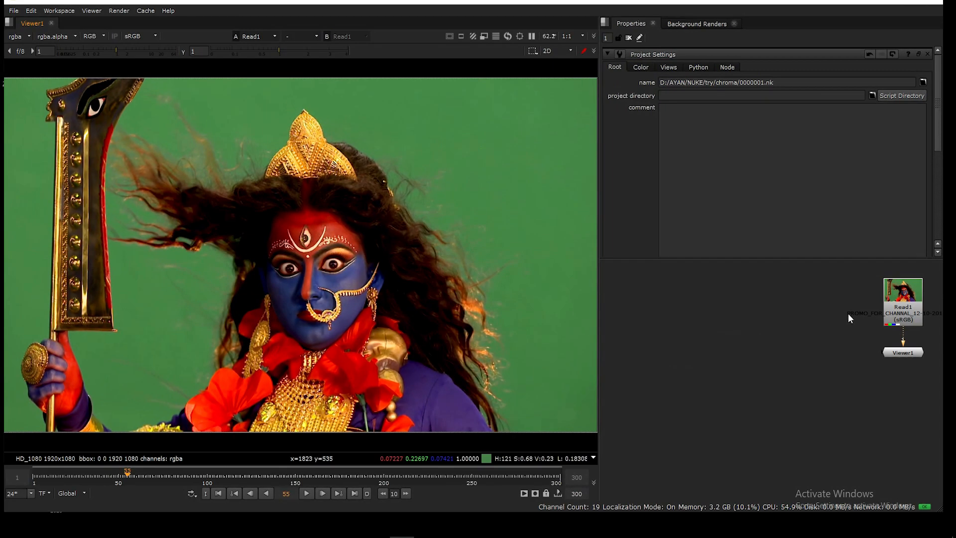
pyautogui.moveTo(844, 324); pyautogui.dragTo(724, 366, button='middle')
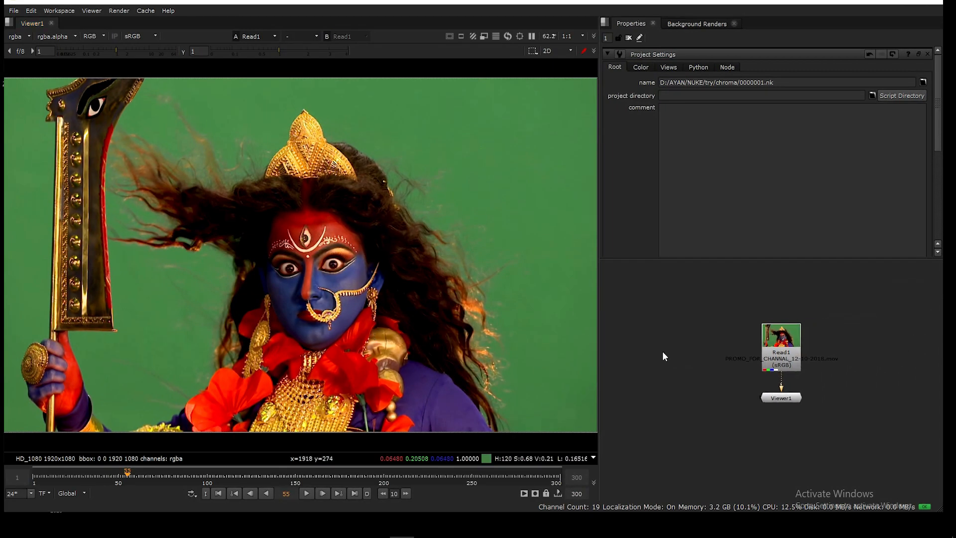
pyautogui.moveTo(598, 309); pyautogui.dragTo(539, 304)
pyautogui.scroll(3, 694, 343)
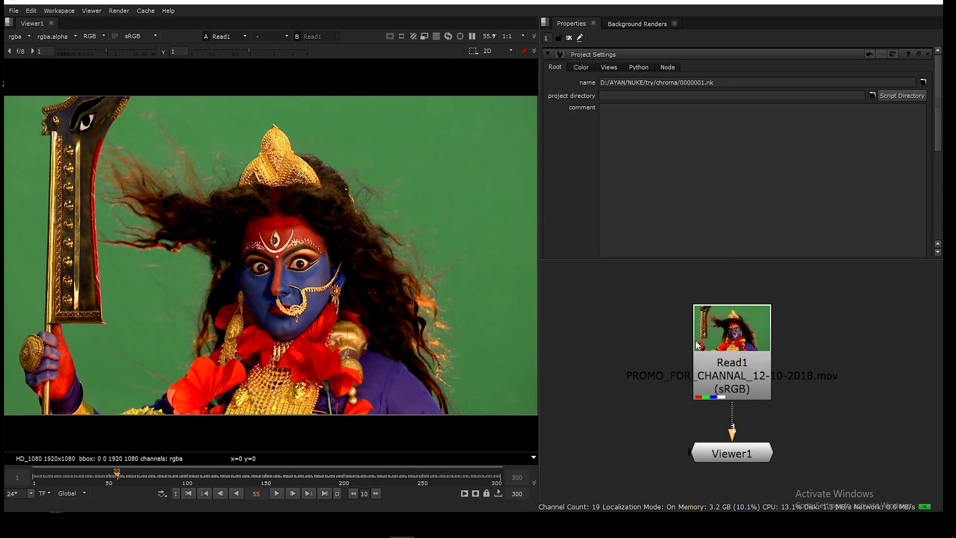
pyautogui.scroll(-4, 692, 325)
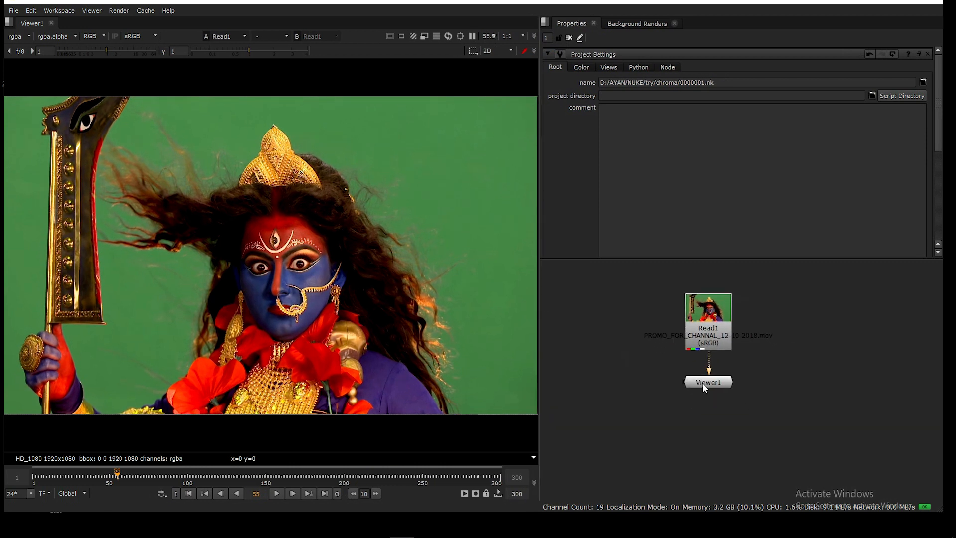
# Step: Move the Viewer1 node lower beneath Read1 to leave room for new nodes between them
pyautogui.moveTo(703, 388); pyautogui.dragTo(703, 438)
pyautogui.scroll(-1, 742, 405)
pyautogui.moveTo(744, 396); pyautogui.dragTo(704, 381, button='middle')
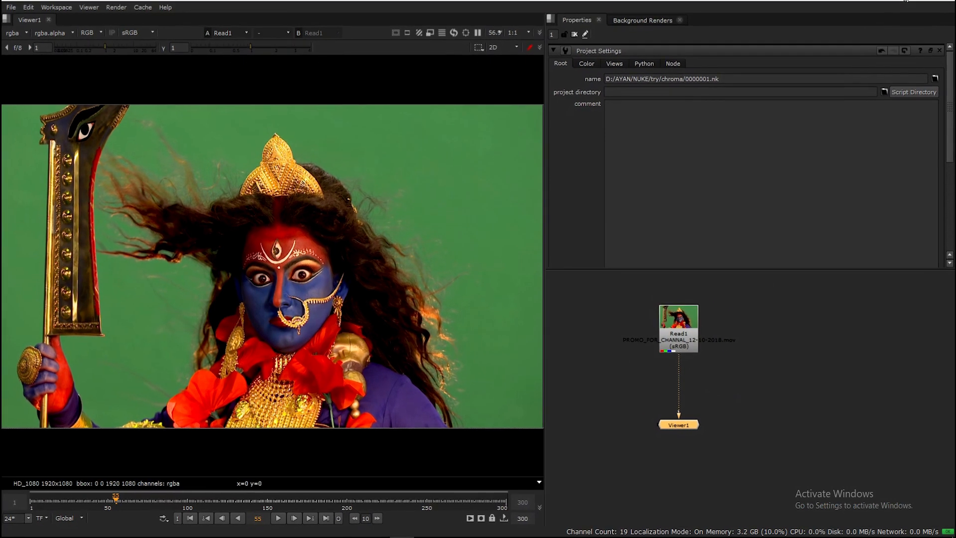
pyautogui.moveTo(763, 367); pyautogui.dragTo(767, 367, button='middle')
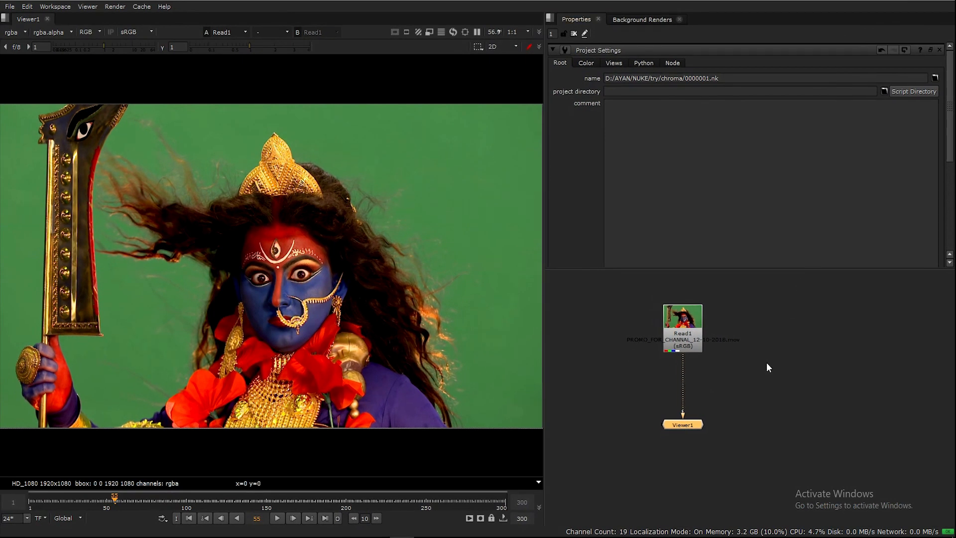
# Step: Add a Denoise node and insert it into the connection between Read1 and Viewer1
pyautogui.press('Tab')
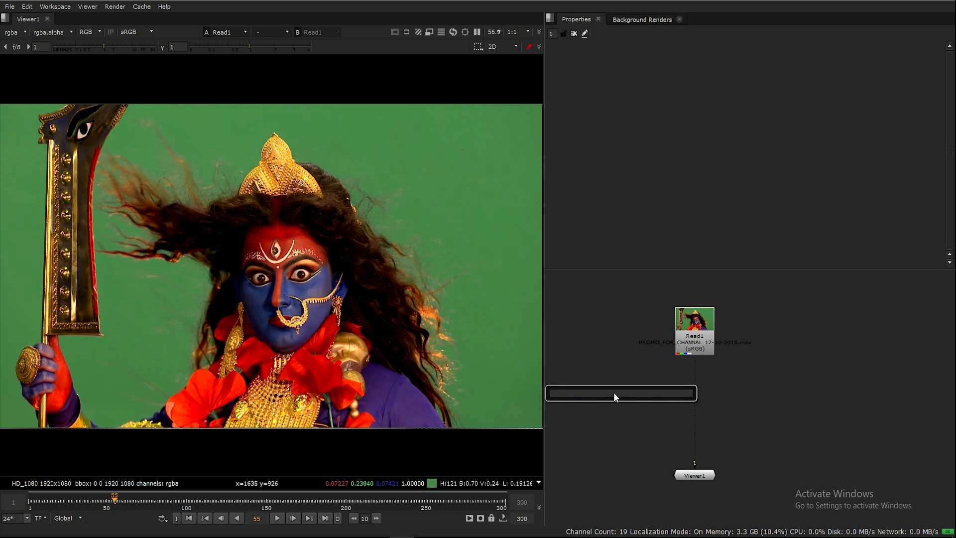
pyautogui.write('denoi')
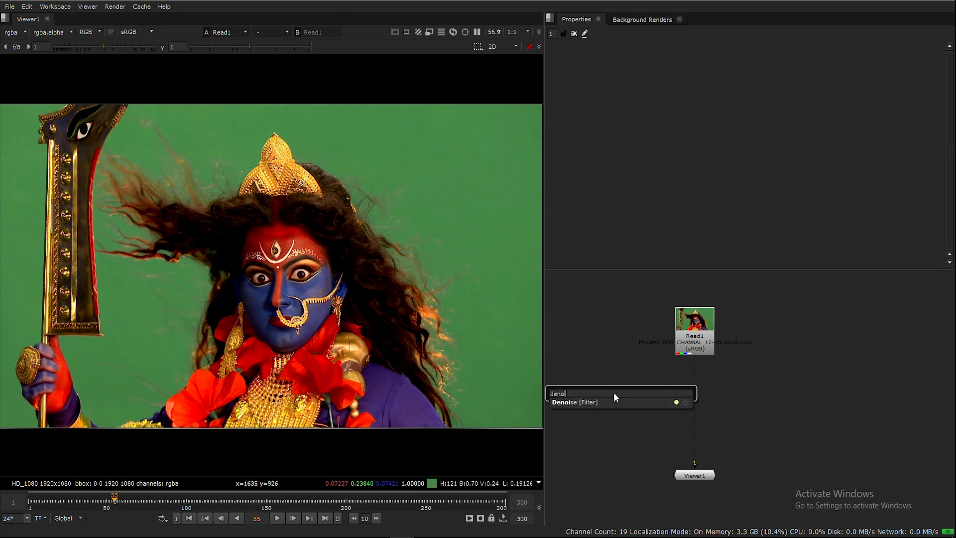
pyautogui.click(593, 400)
pyautogui.moveTo(608, 396); pyautogui.dragTo(695, 393)
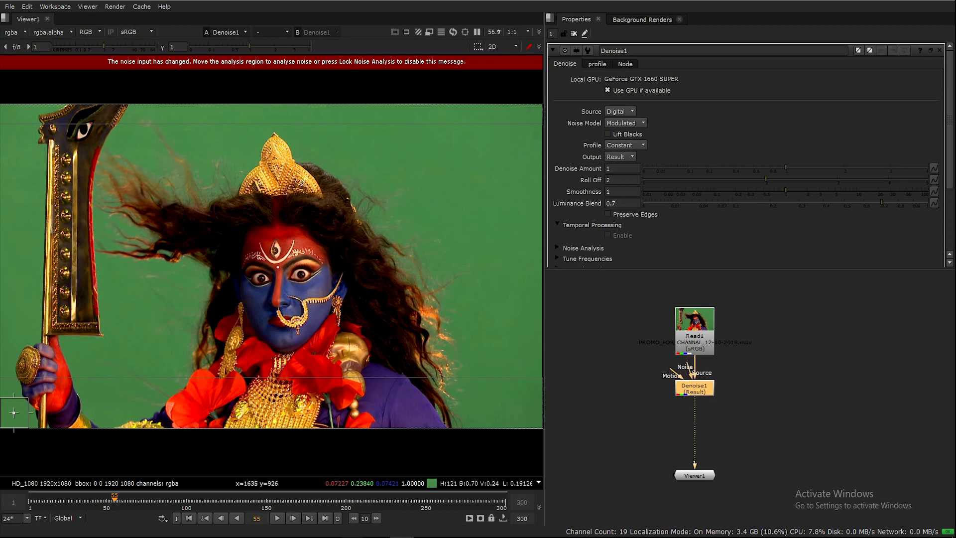
# Step: Place Denoise1's analysis region on the green screen and resize it to fit the upper-right corner of the image
pyautogui.click(399, 506)
pyautogui.moveTo(14, 413); pyautogui.dragTo(495, 156)
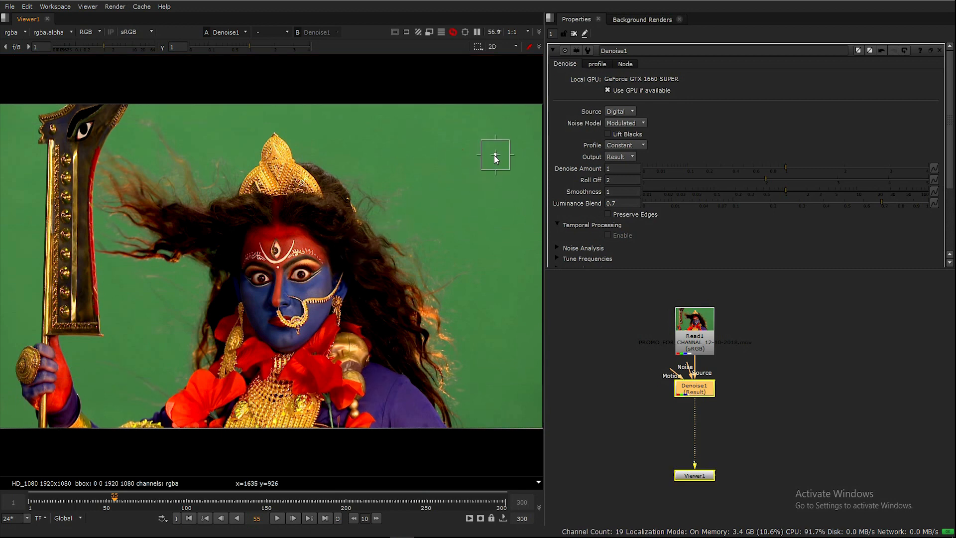
pyautogui.scroll(-1, 481, 188)
pyautogui.moveTo(476, 193); pyautogui.dragTo(427, 182, button='middle')
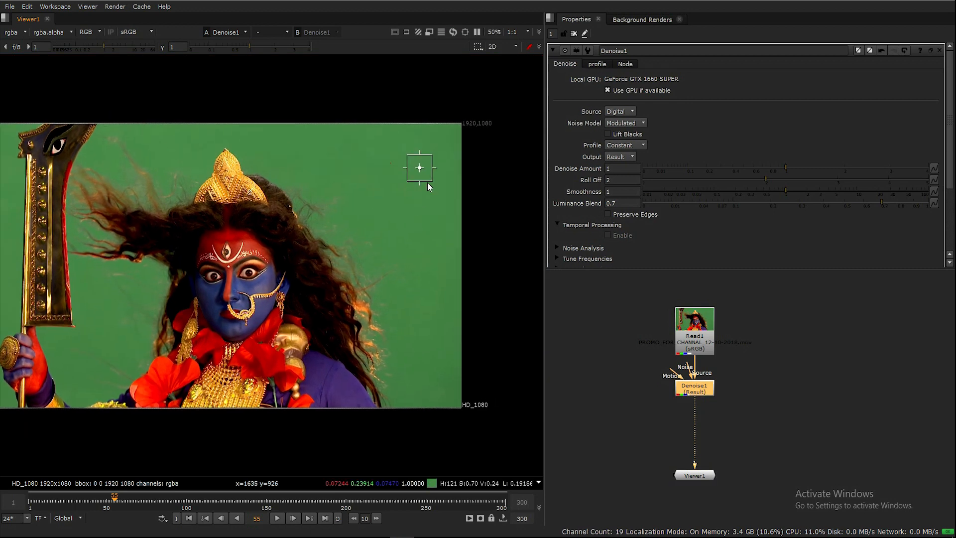
pyautogui.moveTo(431, 178); pyautogui.dragTo(467, 237)
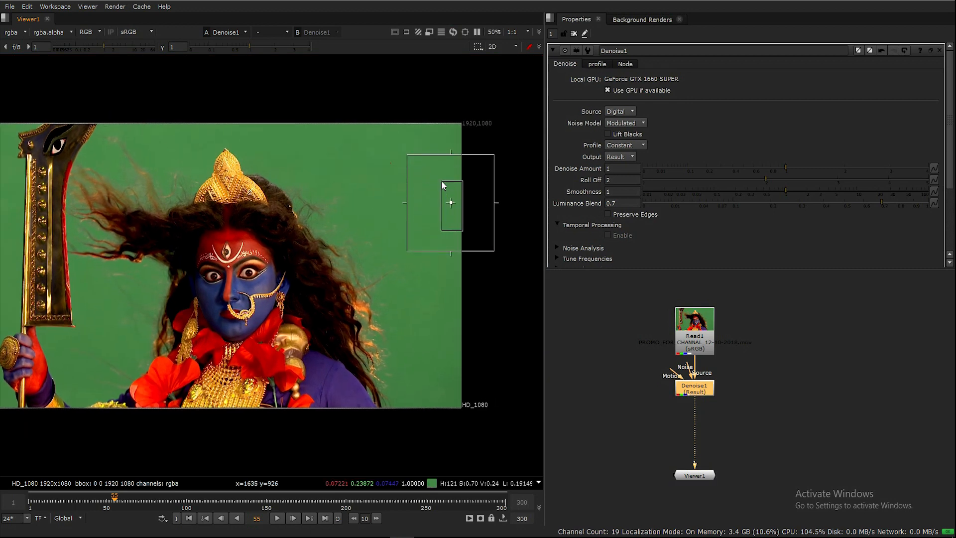
pyautogui.moveTo(441, 181); pyautogui.dragTo(428, 160)
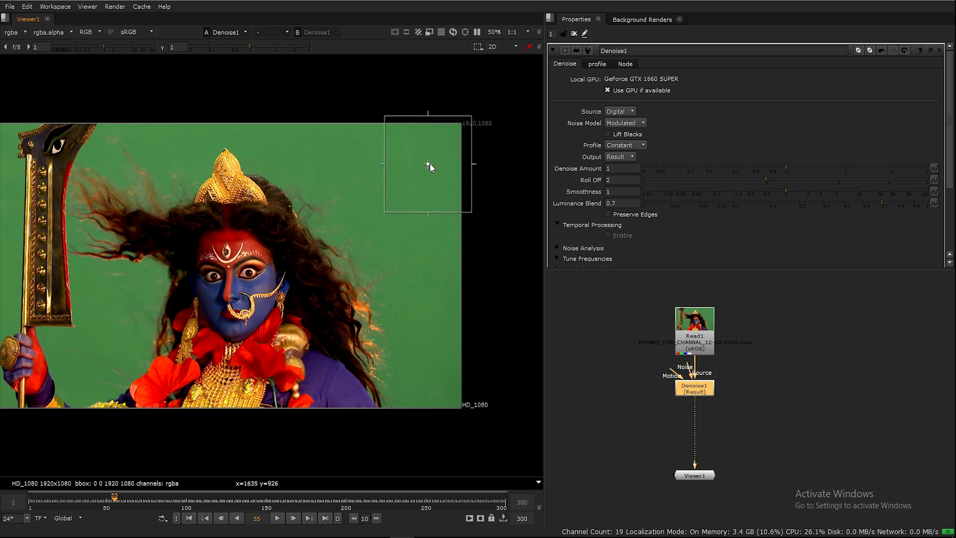
pyautogui.moveTo(470, 210); pyautogui.dragTo(465, 186)
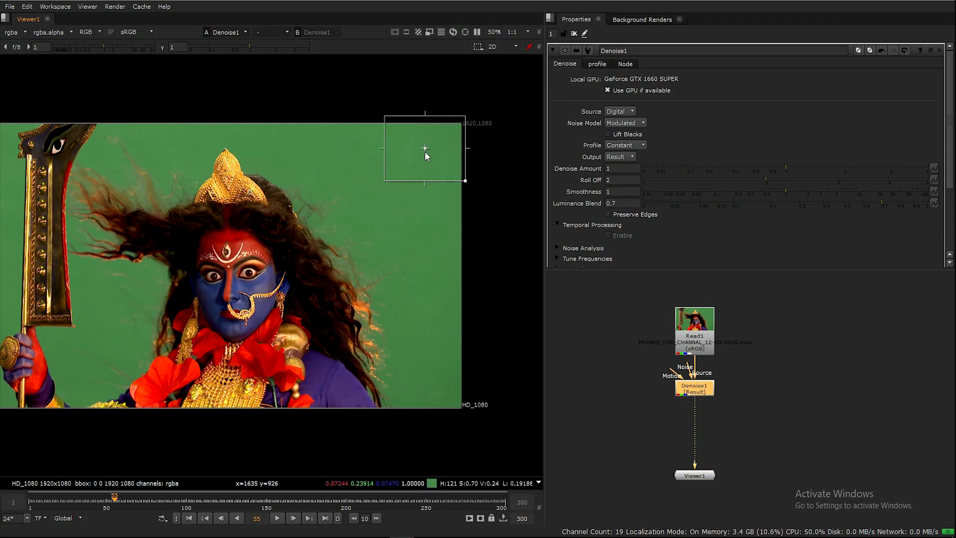
pyautogui.moveTo(425, 152); pyautogui.dragTo(420, 158)
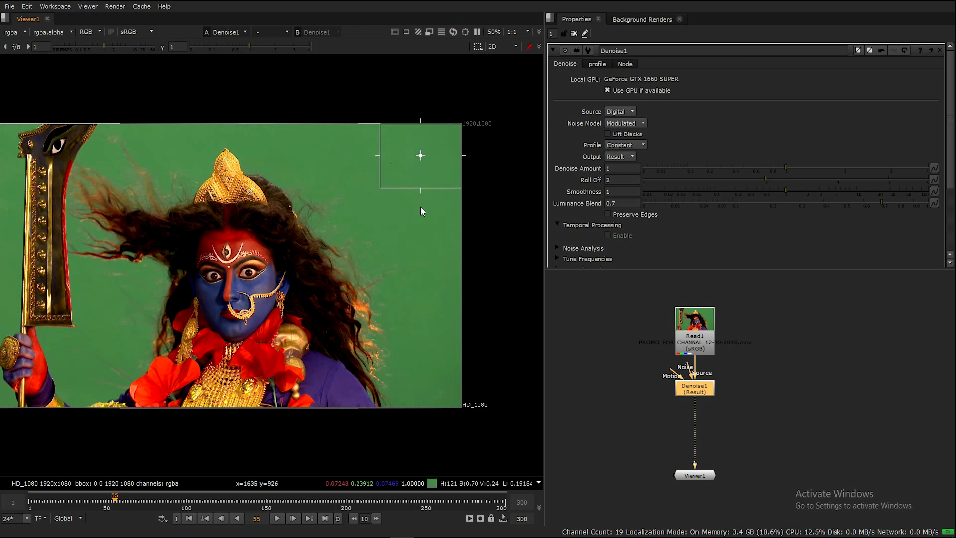
pyautogui.press('f')
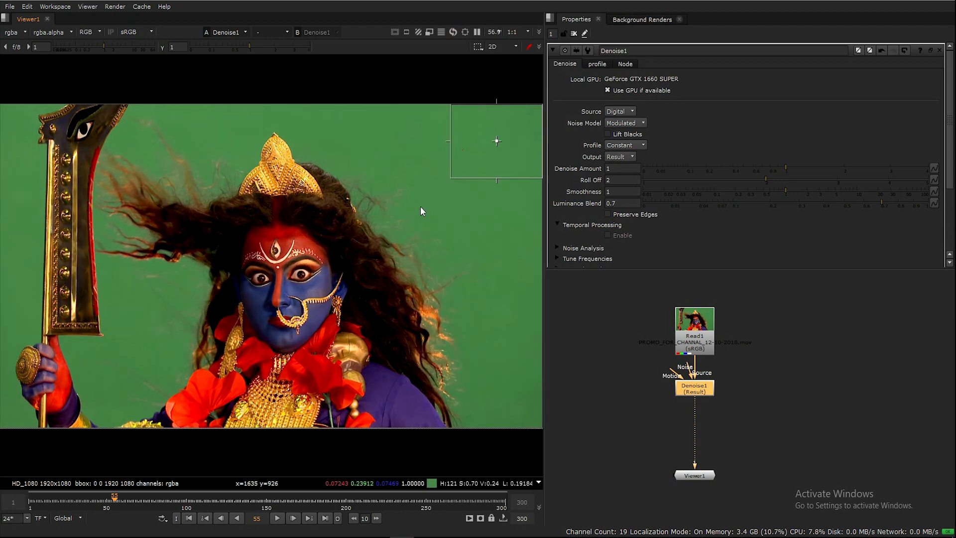
# Step: Set Denoise1's source to Film and move the node slightly closer to Read1
pyautogui.click(630, 111)
pyautogui.click(618, 100)
pyautogui.moveTo(699, 392); pyautogui.dragTo(700, 387)
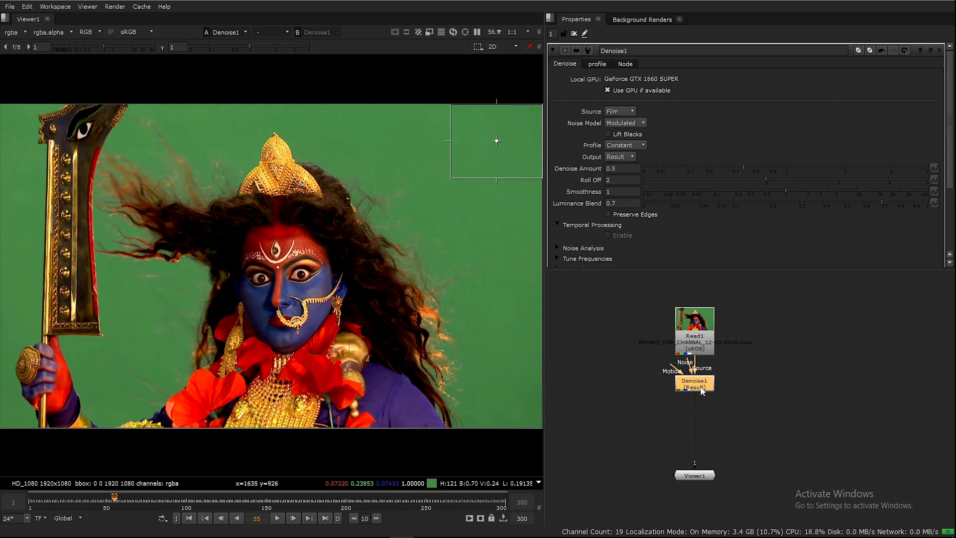
# Step: Add a Keylight node and insert it into the connection between Denoise1 and Viewer1
pyautogui.click(666, 408)
pyautogui.press('Tab')
pyautogui.write('k')
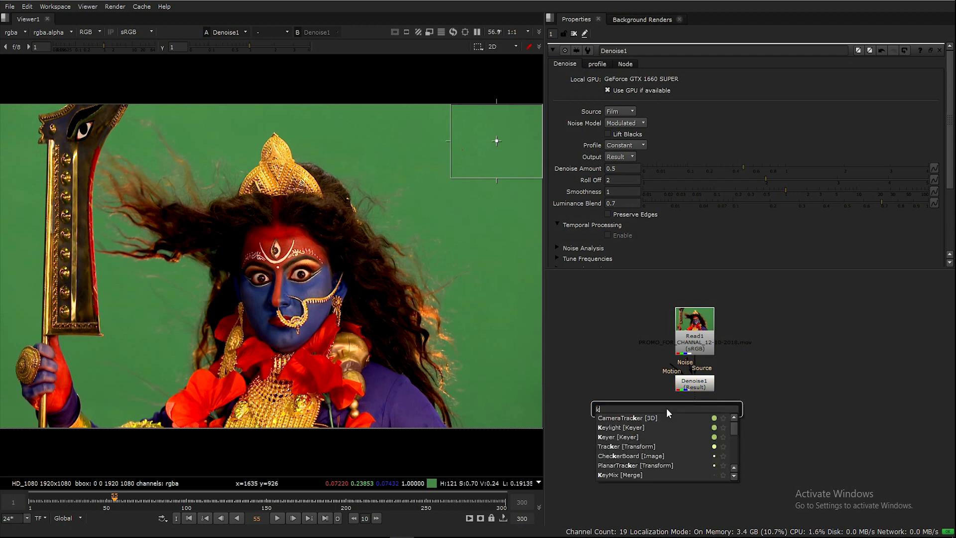
pyautogui.write('eyl')
pyautogui.click(631, 416)
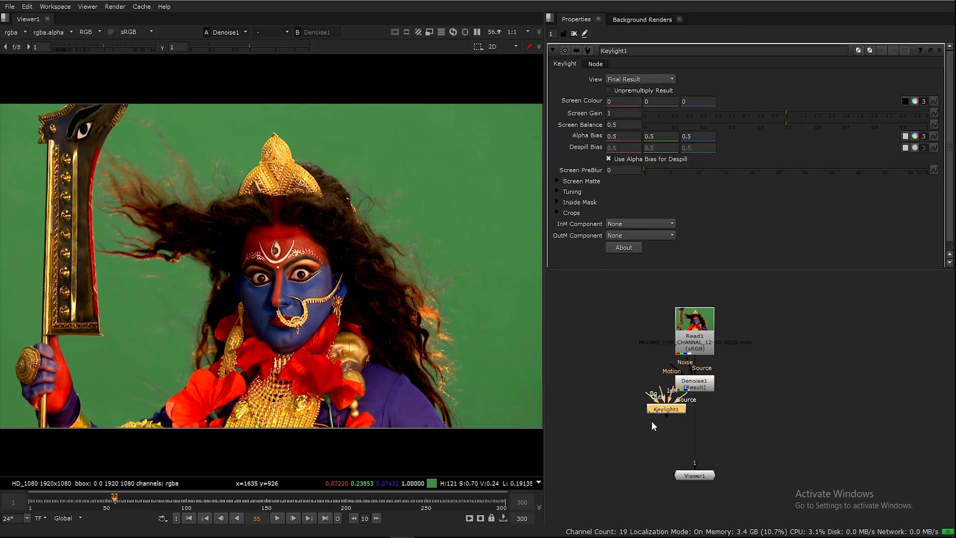
pyautogui.moveTo(667, 426); pyautogui.dragTo(694, 424)
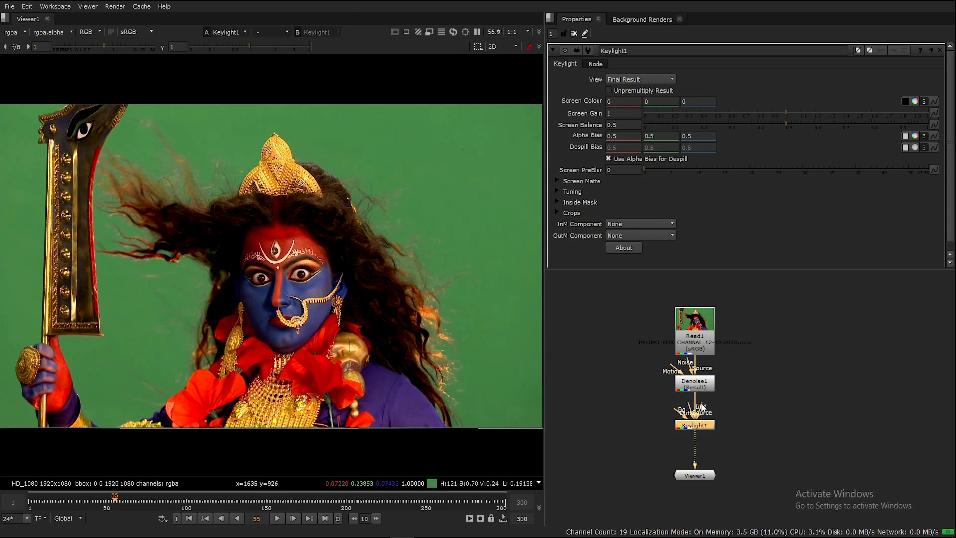
# Step: Add a Merge node beside Keylight1, with input A from Keylight1 and input B from Read1 routed through a corner dot
pyautogui.click(631, 421)
pyautogui.press('m')
pyautogui.moveTo(631, 422); pyautogui.dragTo(689, 424)
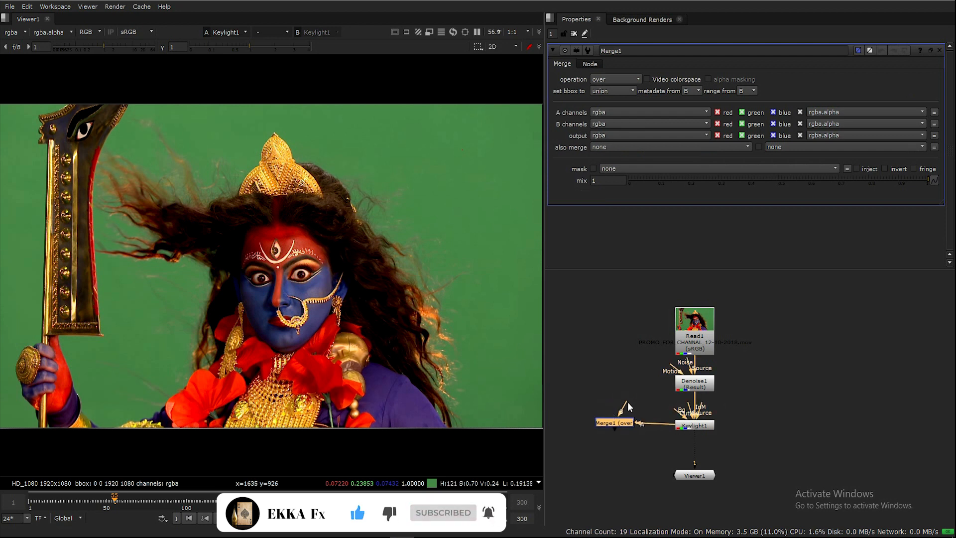
pyautogui.moveTo(628, 407); pyautogui.dragTo(676, 336)
pyautogui.keyDown('ctrl'); pyautogui.moveTo(647, 386); pyautogui.dragTo(616, 334); pyautogui.keyUp('ctrl')
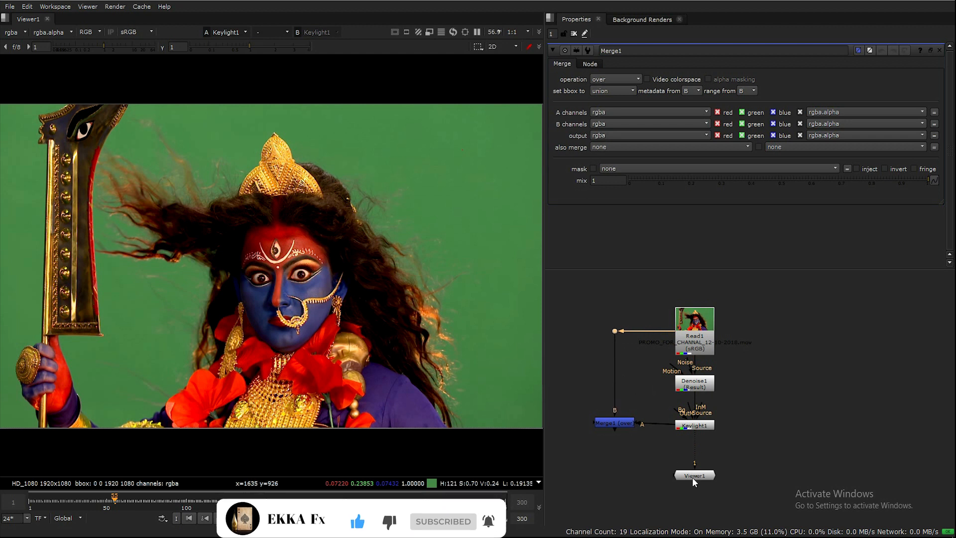
# Step: Move Viewer1 lower, align Merge1 with Keylight1 and set the merge operation to from
pyautogui.moveTo(692, 476); pyautogui.dragTo(696, 495)
pyautogui.click(621, 421)
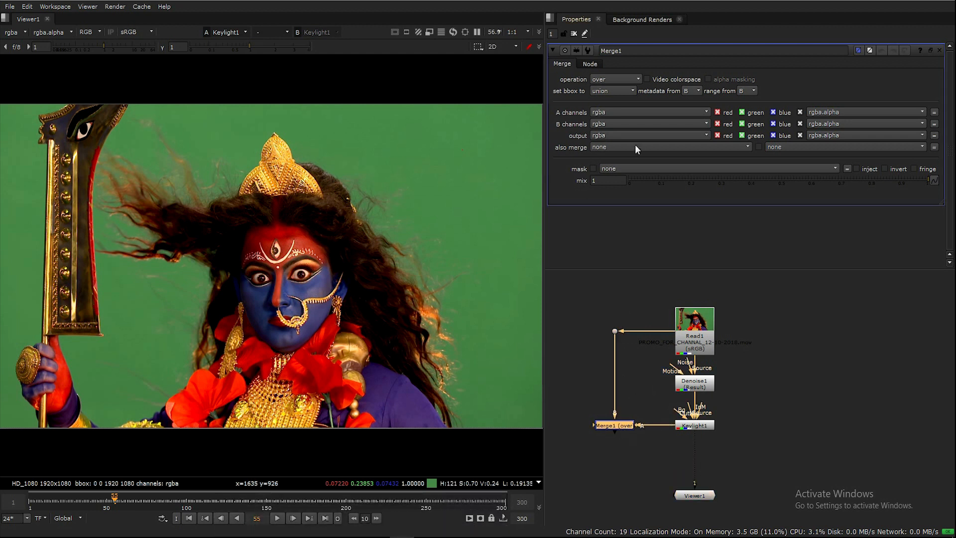
pyautogui.click(615, 81)
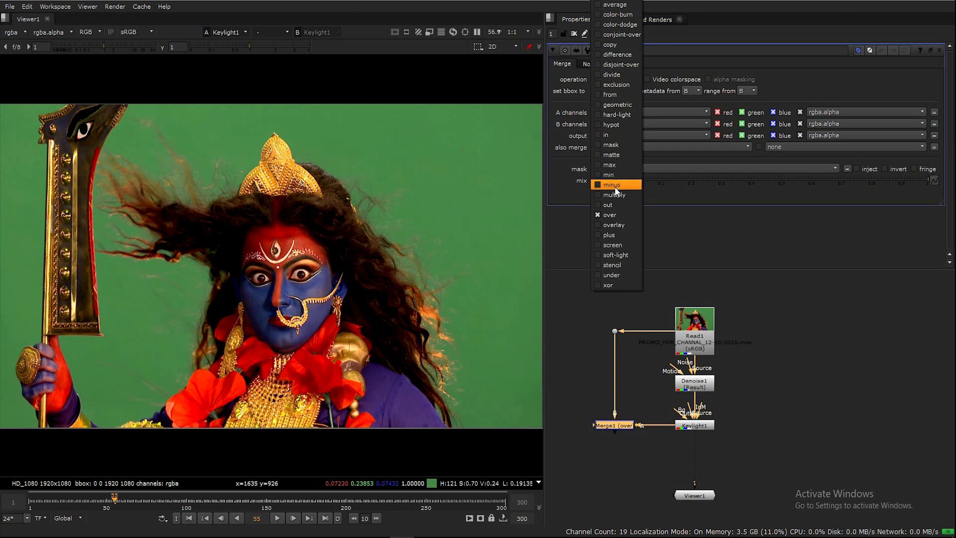
pyautogui.click(612, 96)
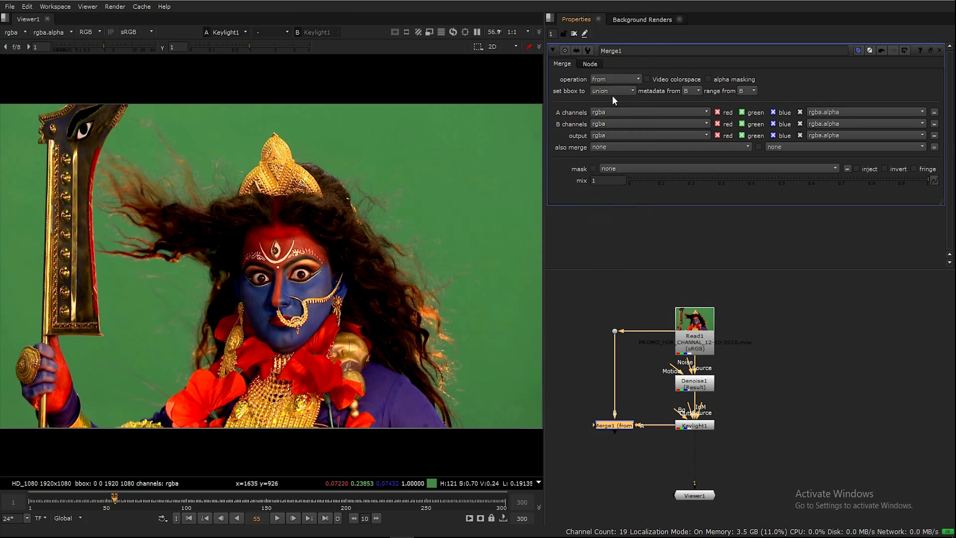
pyautogui.click(703, 423)
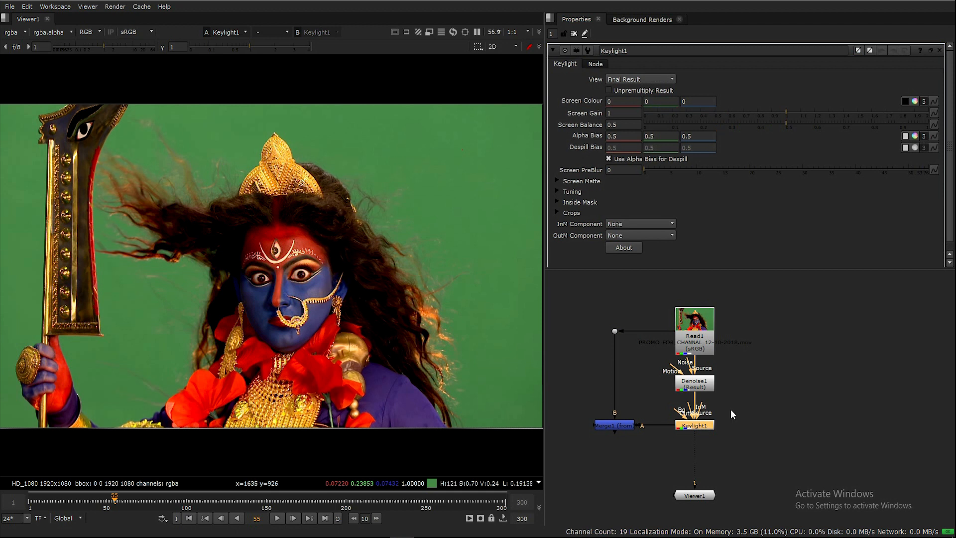
pyautogui.click(751, 394)
pyautogui.moveTo(767, 403); pyautogui.dragTo(600, 441)
pyautogui.click(775, 382)
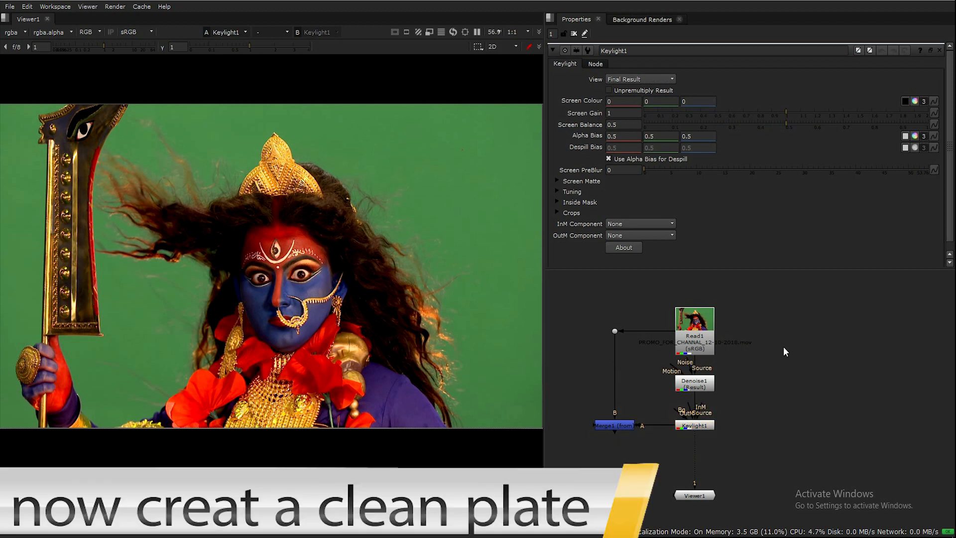
# Step: Add a Constant node and place it to the right of Read1
pyautogui.press('Tab')
pyautogui.write('con')
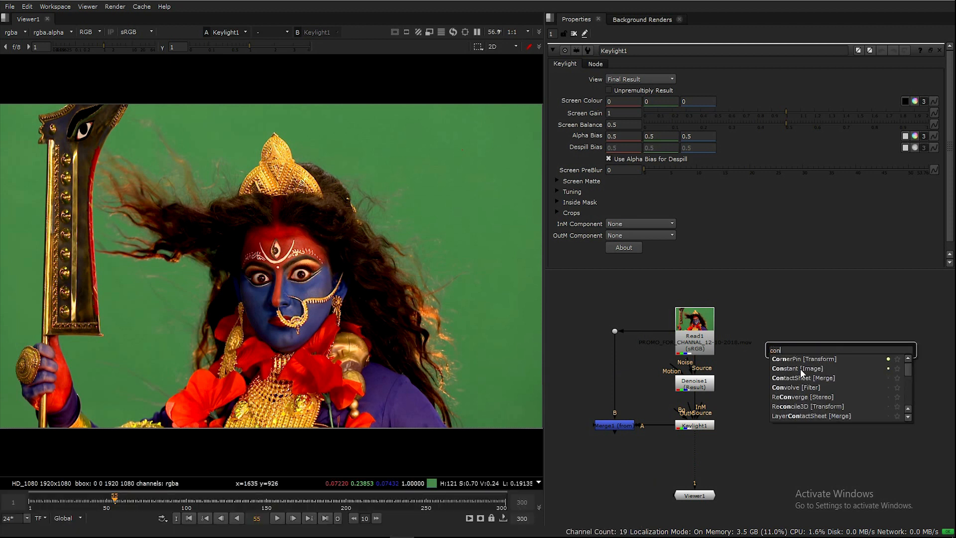
pyautogui.click(799, 369)
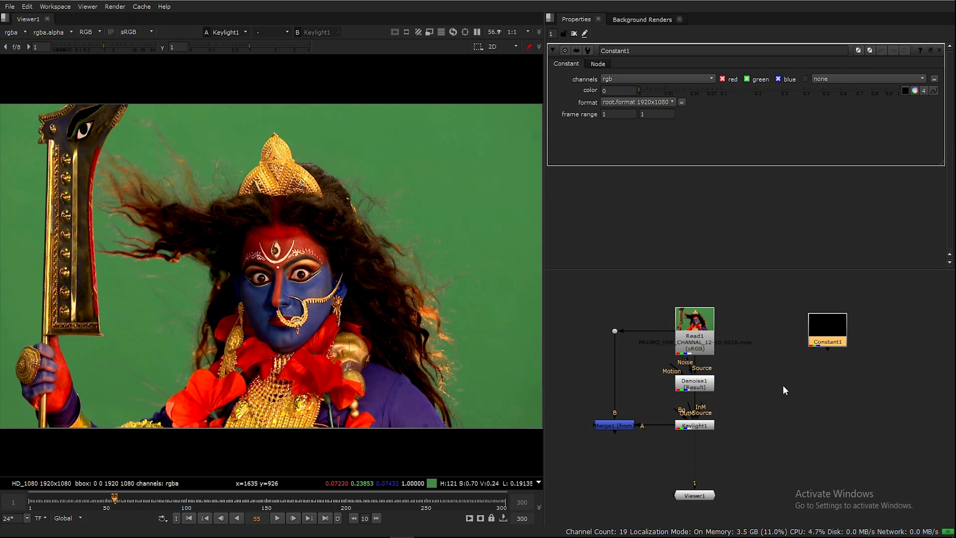
pyautogui.moveTo(783, 385); pyautogui.dragTo(770, 376, button='middle')
pyautogui.moveTo(815, 323); pyautogui.dragTo(806, 322)
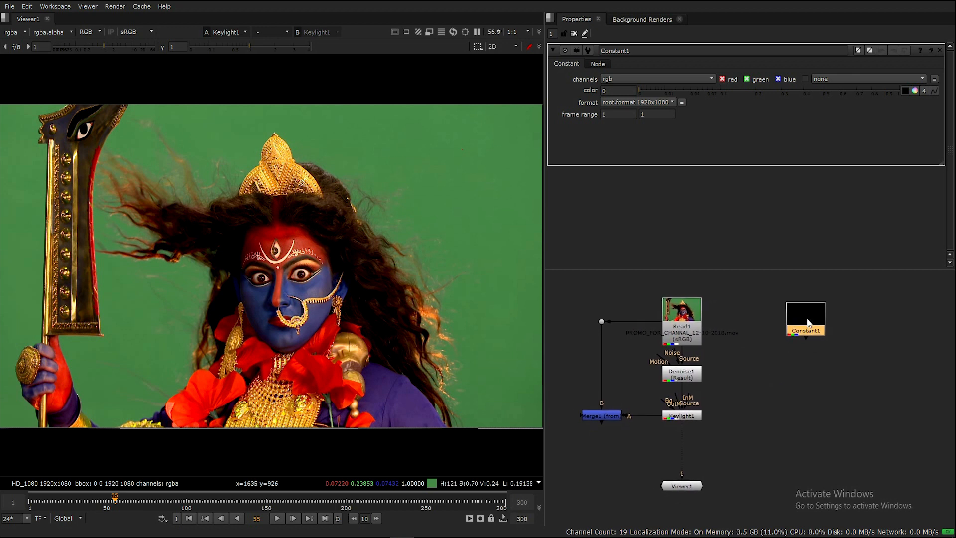
# Step: Set Constant1's color to about 0.074, 0.245, 0.075 by sampling the green screen near the image's upper-right corner
pyautogui.click(905, 90)
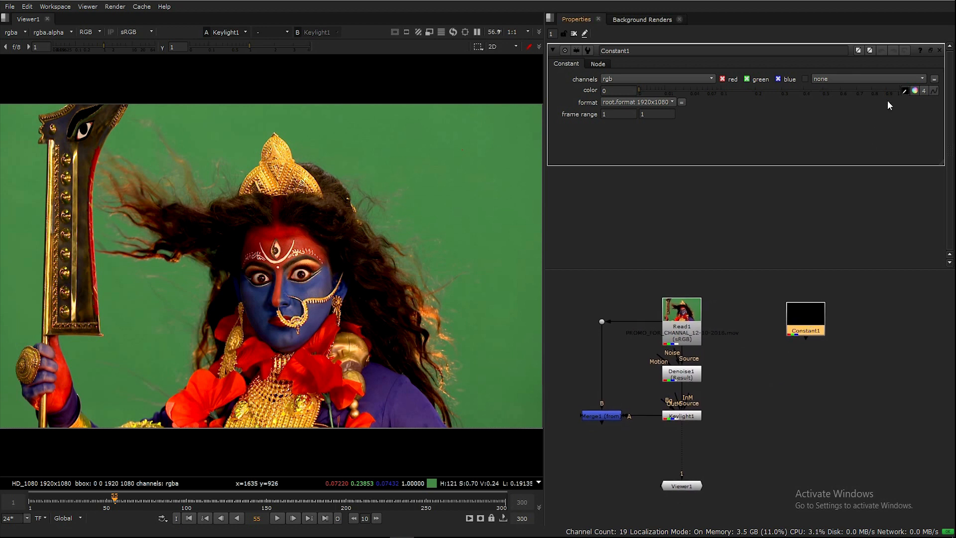
pyautogui.keyDown('ctrl'); pyautogui.click(489, 145); pyautogui.keyUp('ctrl')
pyautogui.click(763, 388)
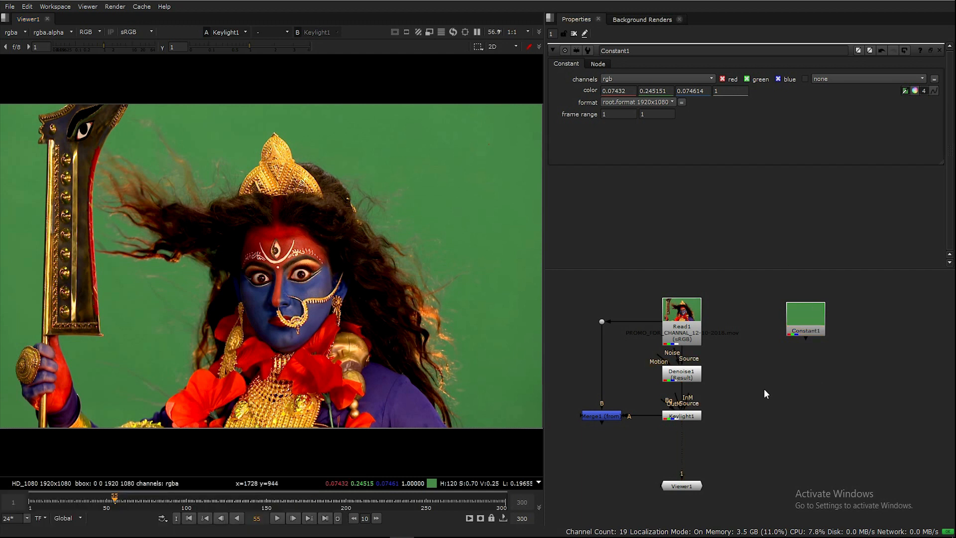
# Step: Duplicate the Keylight1 and Merge1 pair below Constant1, and connect the copied merge's B input to Constant1
pyautogui.moveTo(741, 400); pyautogui.dragTo(571, 428)
pyautogui.click(813, 387)
pyautogui.hotkey('ctrl', 'v')
pyautogui.moveTo(813, 387); pyautogui.dragTo(880, 387)
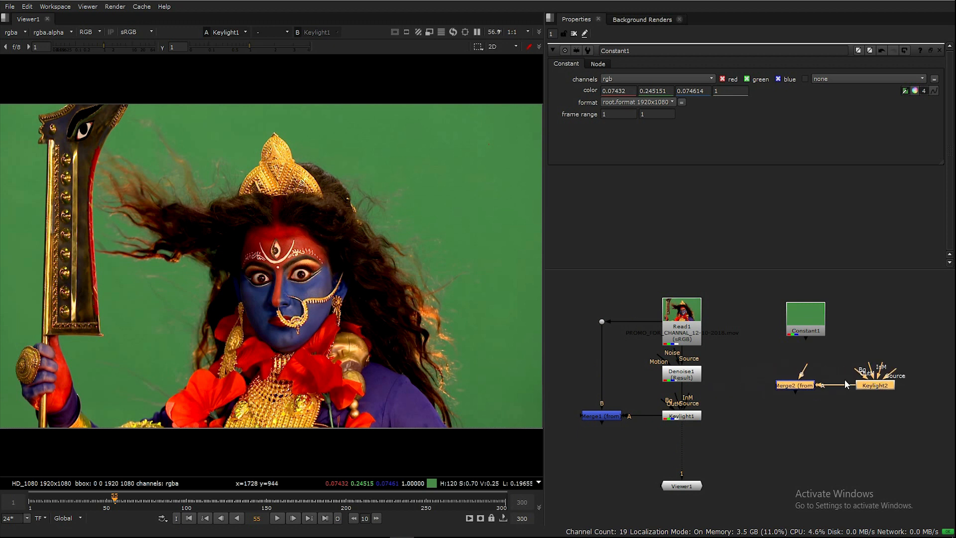
pyautogui.moveTo(805, 370); pyautogui.dragTo(806, 324)
pyautogui.moveTo(806, 388); pyautogui.dragTo(817, 387)
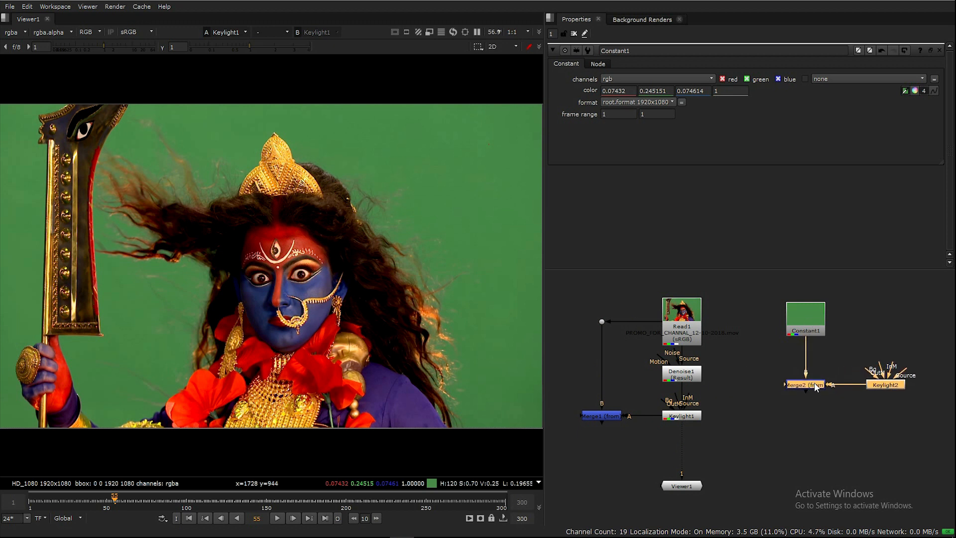
# Step: Connect Keylight2's Source input to Constant1 and move the Merge2 and Keylight2 pair lower, in line with Keylight1
pyautogui.moveTo(901, 373); pyautogui.dragTo(813, 318)
pyautogui.moveTo(821, 413); pyautogui.dragTo(817, 405, button='middle')
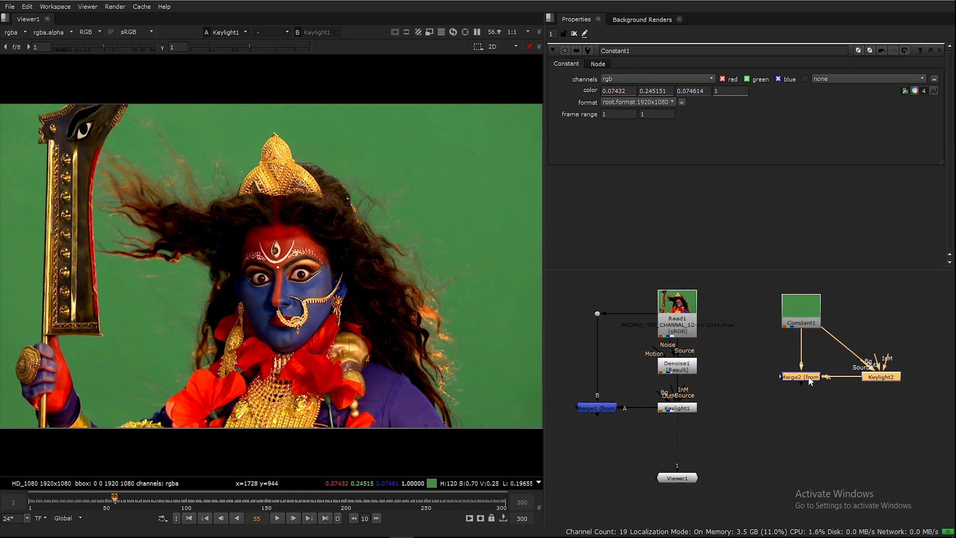
pyautogui.moveTo(809, 377); pyautogui.dragTo(807, 404)
pyautogui.moveTo(807, 408); pyautogui.dragTo(805, 402, button='middle')
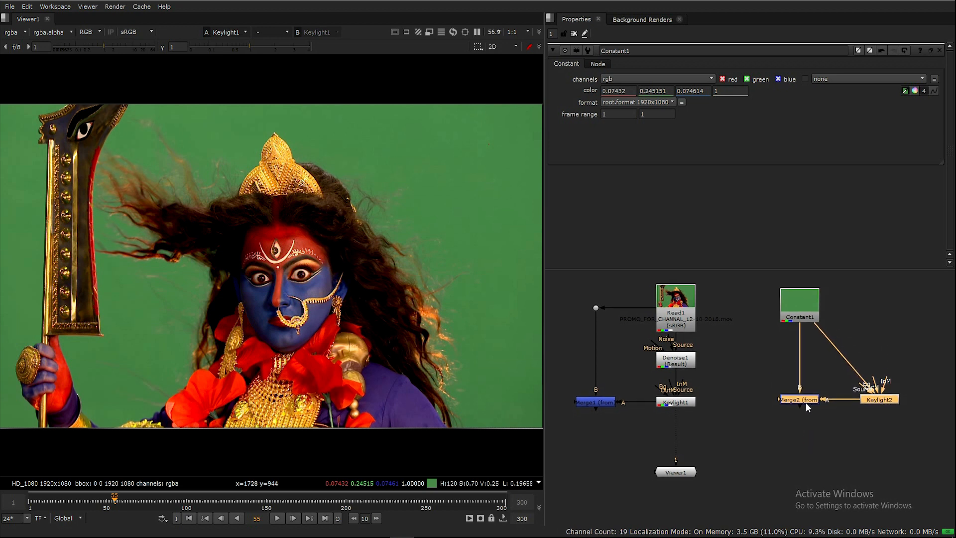
pyautogui.moveTo(765, 367); pyautogui.dragTo(823, 398)
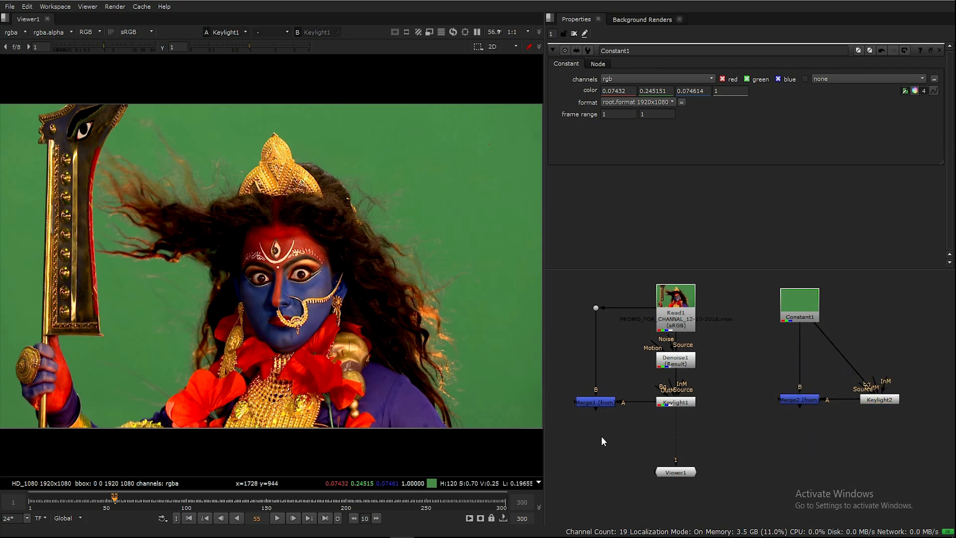
# Step: Set Keylight1's Screen Colour to pure green (0, 1, 0)
pyautogui.click(677, 402)
pyautogui.doubleClick(679, 403)
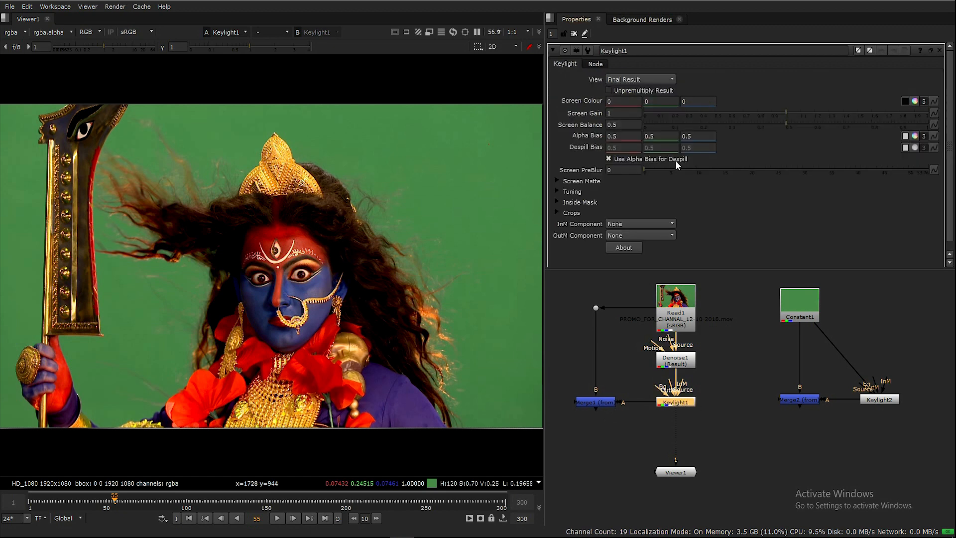
pyautogui.click(663, 101)
pyautogui.press('Return')
# Step: Set Keylight2's Screen Colour to pure green (0, 1, 0)
pyautogui.click(885, 400)
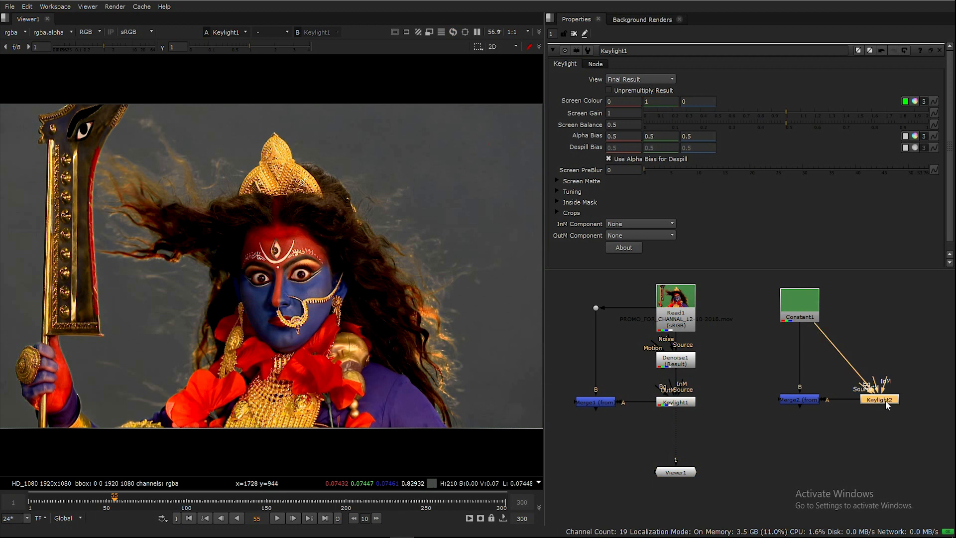
pyautogui.doubleClick(884, 401)
pyautogui.click(663, 102)
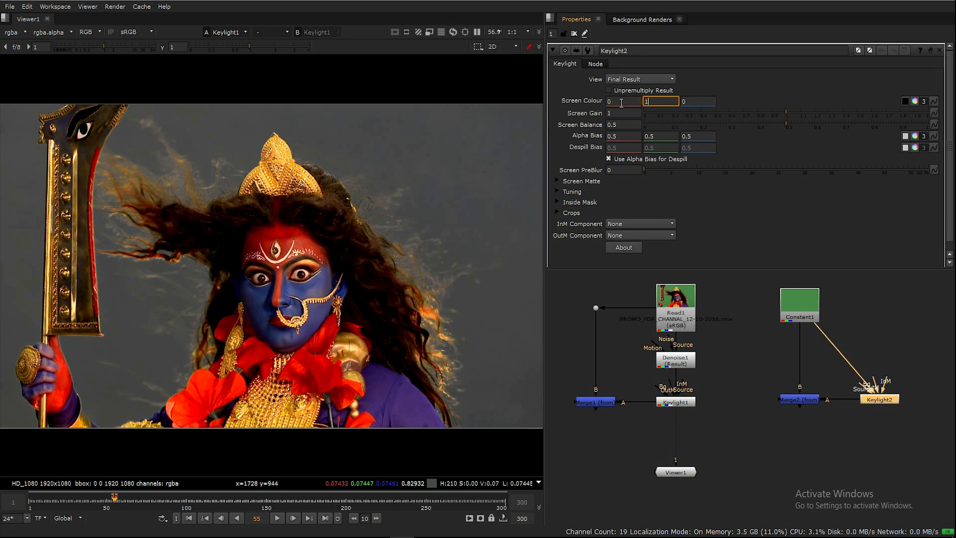
pyautogui.write('1')
pyautogui.press('Return')
pyautogui.click(588, 453)
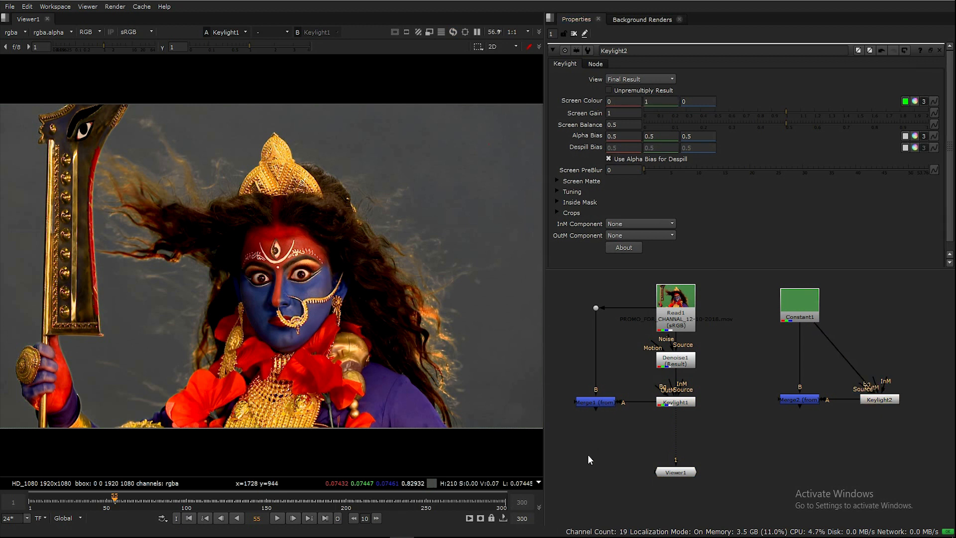
# Step: Add a Saturation node directly below Merge1, connected to its output, and set its saturation to 0
pyautogui.press('Tab')
pyautogui.write('satu')
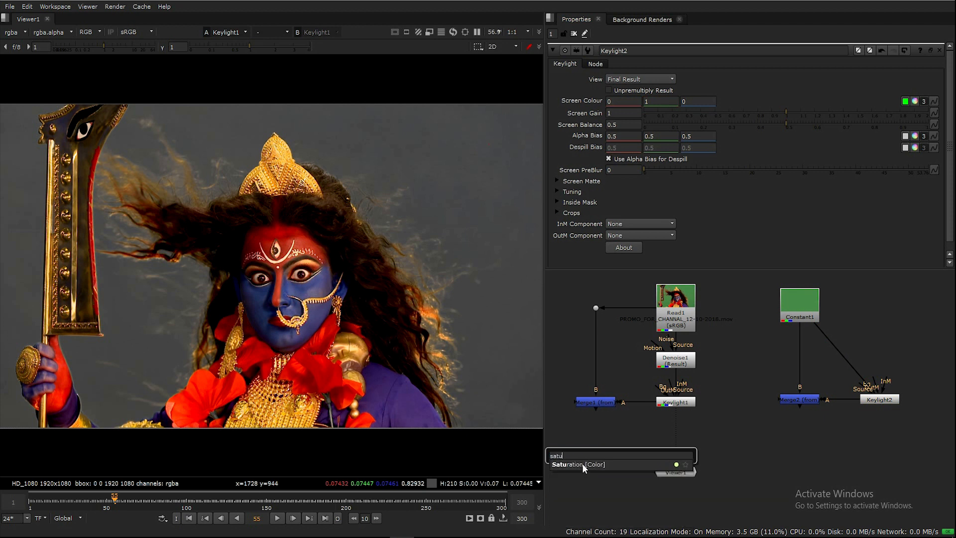
pyautogui.click(583, 465)
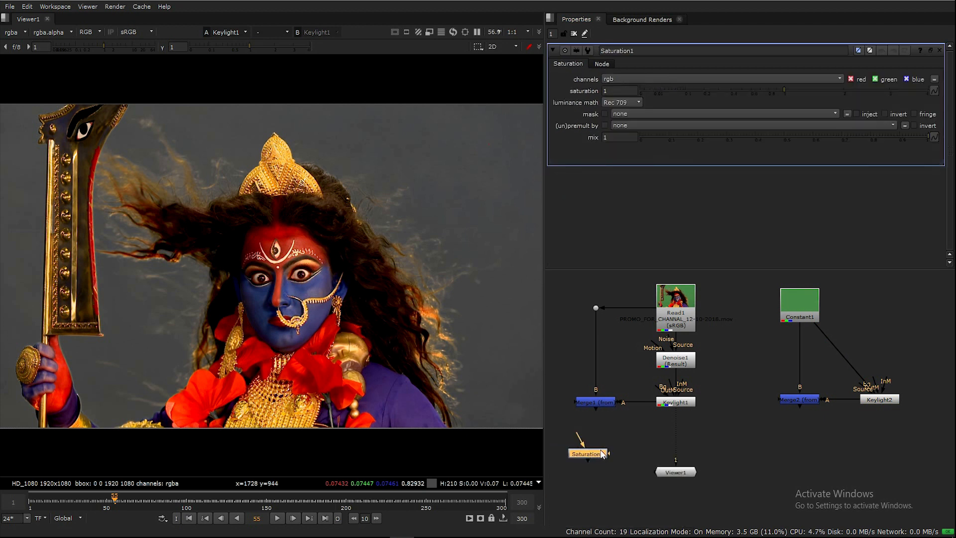
pyautogui.moveTo(602, 452); pyautogui.dragTo(596, 400)
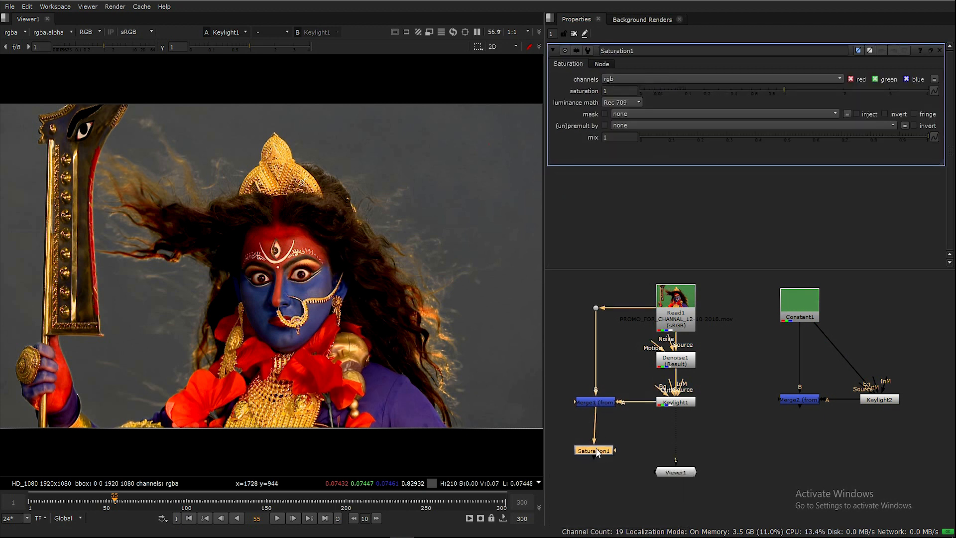
pyautogui.moveTo(600, 435); pyautogui.dragTo(599, 439)
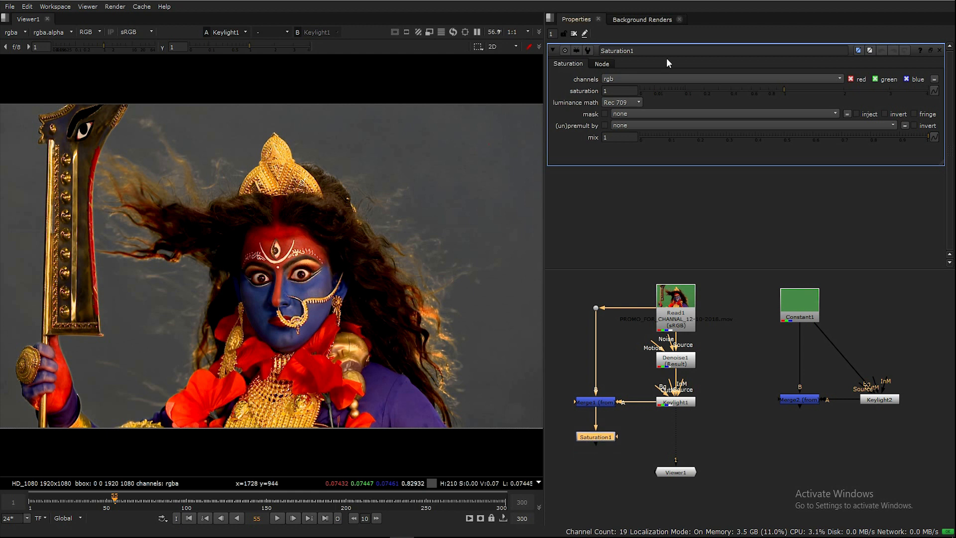
pyautogui.moveTo(783, 95); pyautogui.dragTo(632, 100)
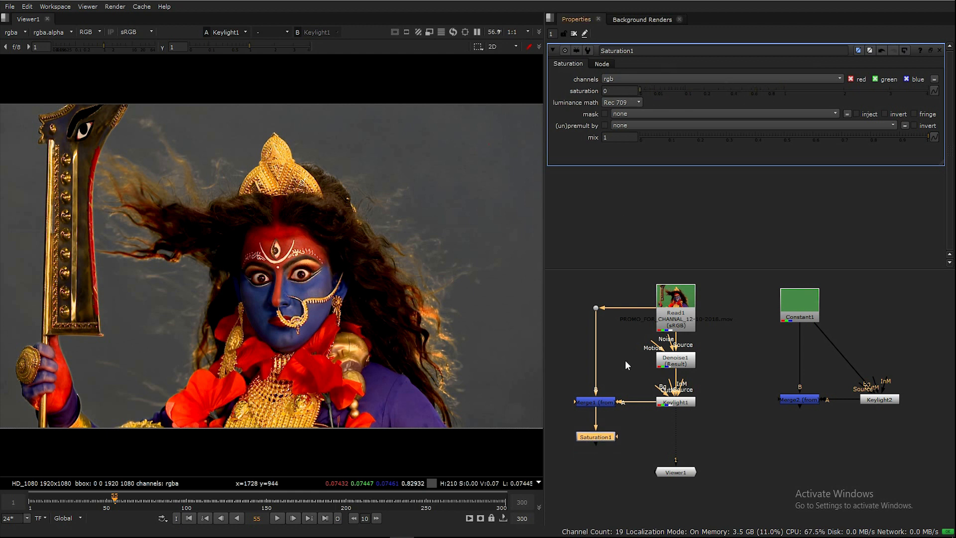
# Step: Paste a copy of Saturation1 below Merge2, connected to Merge2's output
pyautogui.click(602, 441)
pyautogui.moveTo(632, 430); pyautogui.dragTo(577, 448)
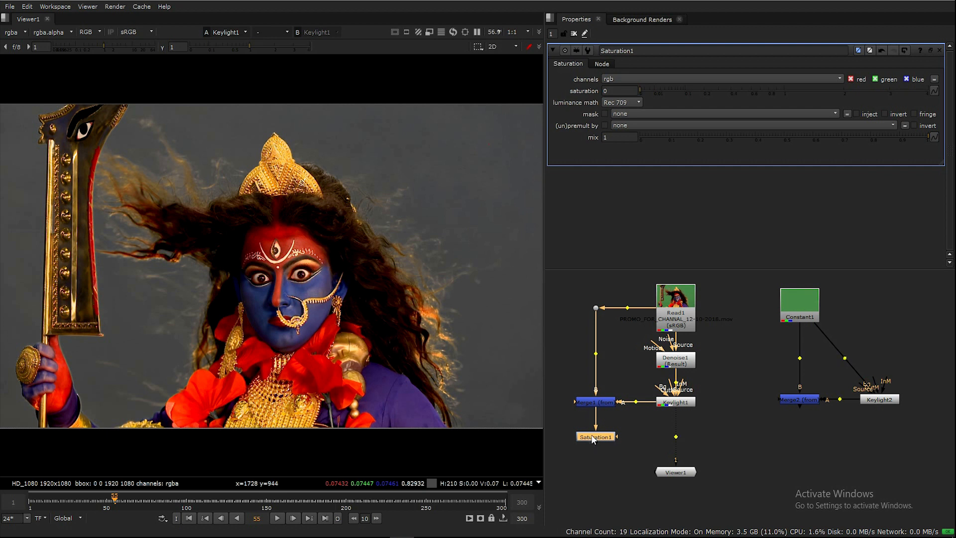
pyautogui.click(799, 440)
pyautogui.hotkey('ctrl', 'v')
pyautogui.moveTo(795, 429)
pyautogui.mouseDown()
pyautogui.moveTo(799, 401)
pyautogui.moveTo(796, 426)
pyautogui.mouseUp()
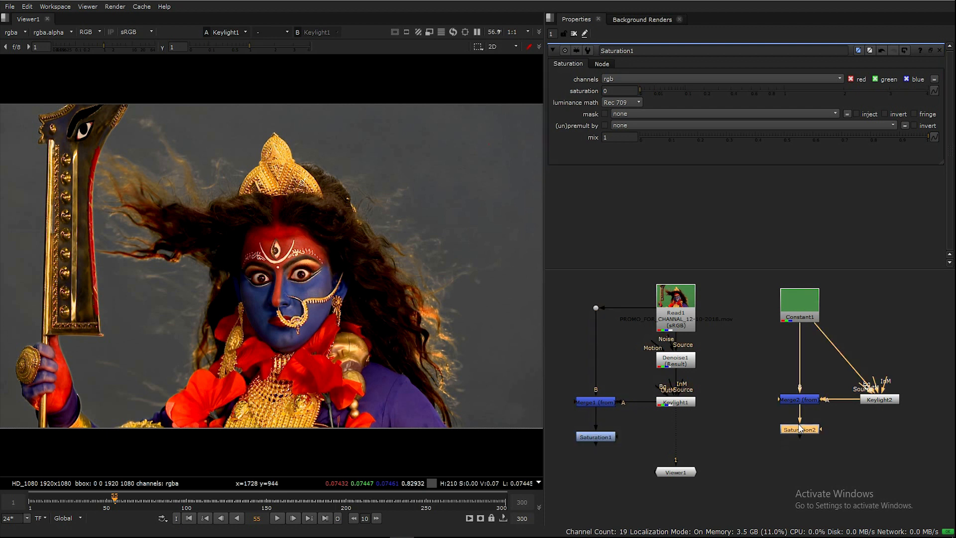
pyautogui.click(798, 454)
# Step: Move Viewer1 lower and add a Merge node below Saturation2, with B from Saturation2 and A from Saturation1
pyautogui.moveTo(681, 473); pyautogui.dragTo(686, 504)
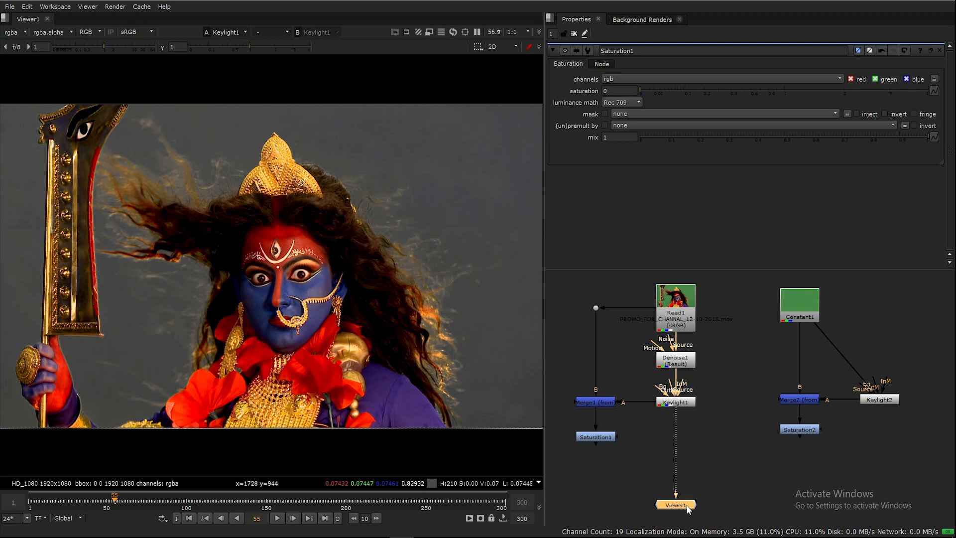
pyautogui.moveTo(725, 482); pyautogui.dragTo(723, 459, button='middle')
pyautogui.scroll(-2, 724, 458)
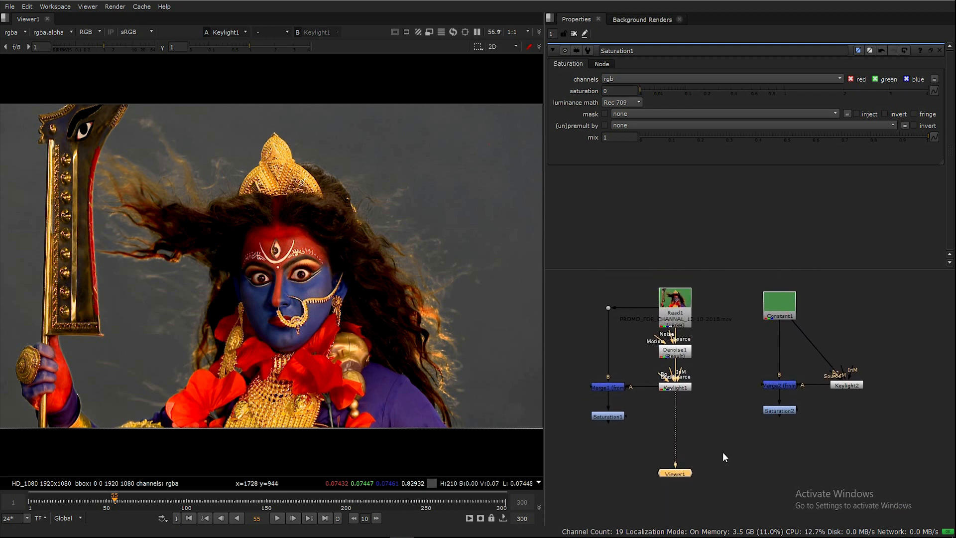
pyautogui.click(729, 459)
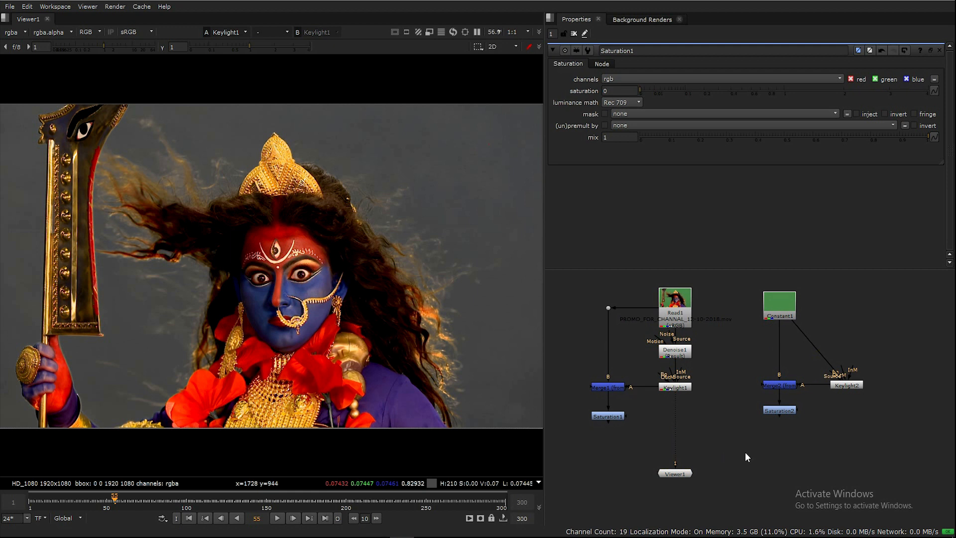
pyautogui.press('Tab')
pyautogui.write('m')
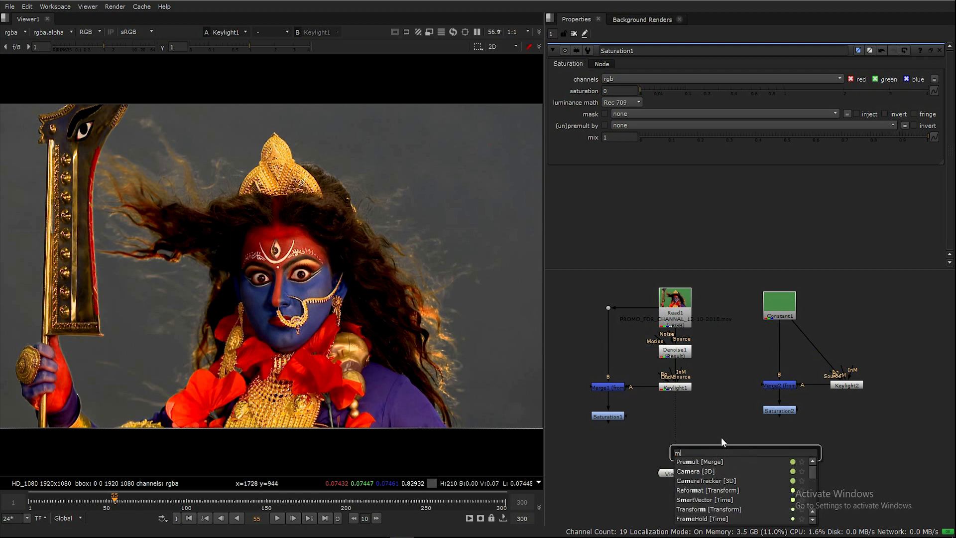
pyautogui.press('Escape')
pyautogui.press('m')
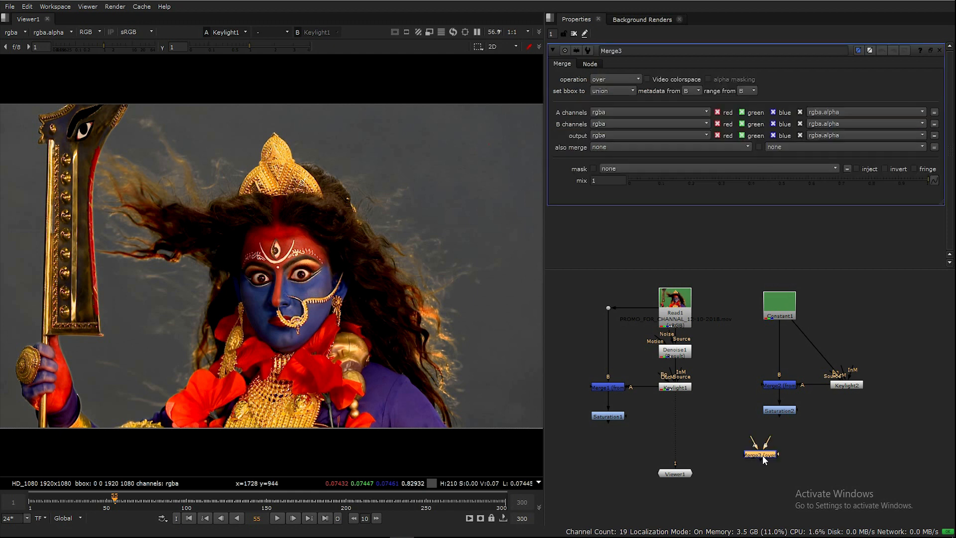
pyautogui.moveTo(739, 440); pyautogui.dragTo(783, 415)
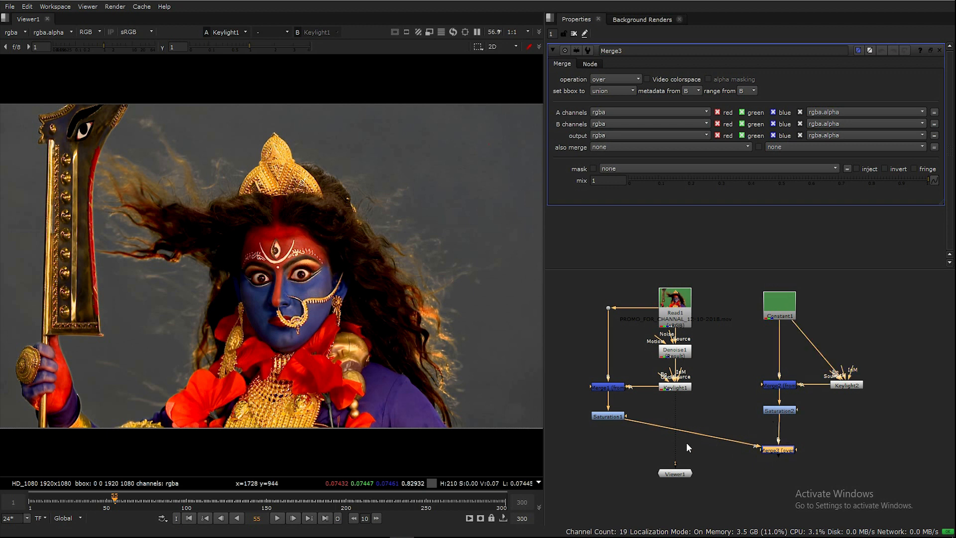
# Step: Route Merge3's A link through a dot below Saturation1, and connect Viewer1 to Merge3 with the branch neatly aligned
pyautogui.keyDown('ctrl'); pyautogui.moveTo(695, 432); pyautogui.dragTo(610, 451); pyautogui.keyUp('ctrl')
pyautogui.moveTo(676, 461); pyautogui.dragTo(777, 450)
pyautogui.moveTo(776, 498); pyautogui.dragTo(779, 487)
pyautogui.moveTo(753, 351); pyautogui.dragTo(877, 457)
pyautogui.moveTo(786, 451); pyautogui.dragTo(787, 444)
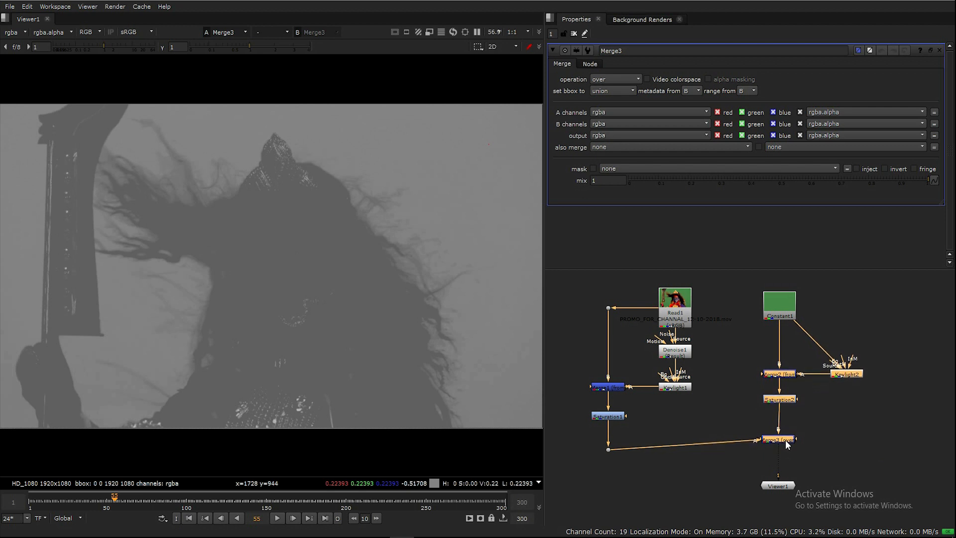
pyautogui.moveTo(608, 450); pyautogui.dragTo(608, 441)
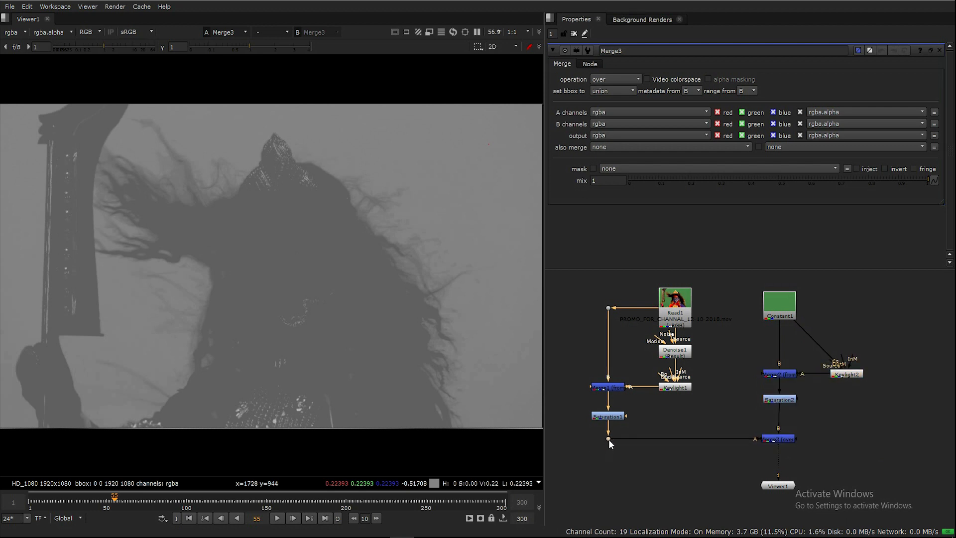
pyautogui.click(835, 431)
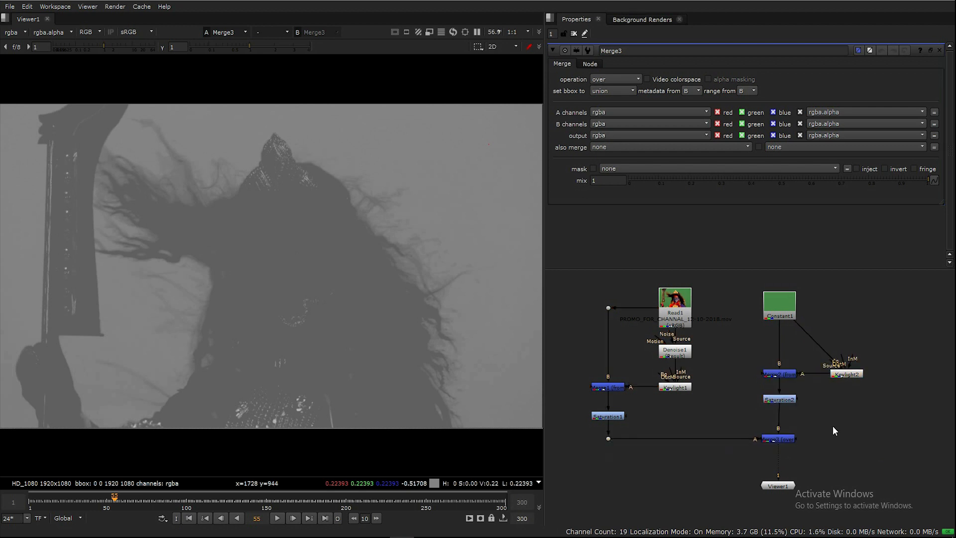
# Step: Set Merge3's operation to divide
pyautogui.click(777, 439)
pyautogui.click(606, 79)
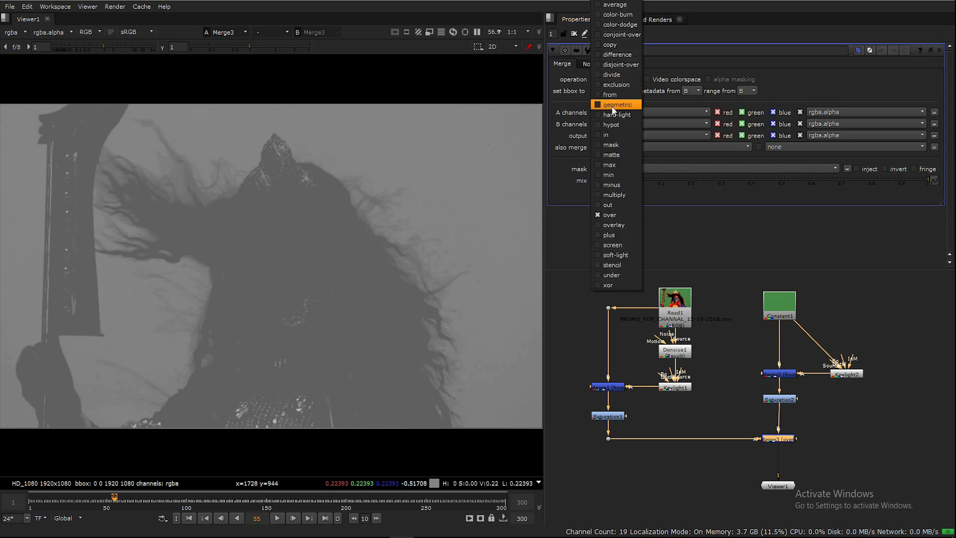
pyautogui.click(614, 76)
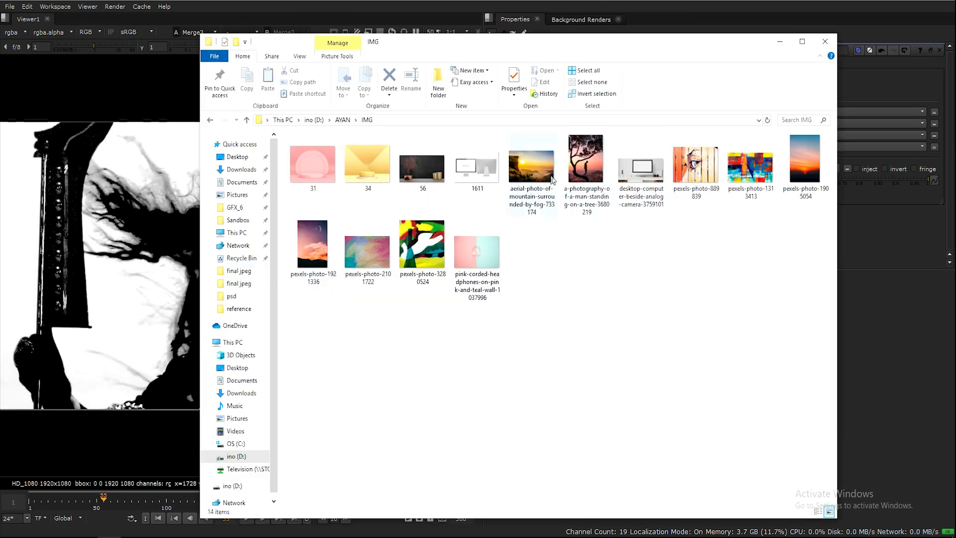
# Step: Import the aerial photo of the fog-surrounded mountain from the IMG folder to the right of Constant1 and view it
pyautogui.click(538, 173)
pyautogui.moveTo(537, 173); pyautogui.dragTo(856, 307)
pyautogui.click(889, 368)
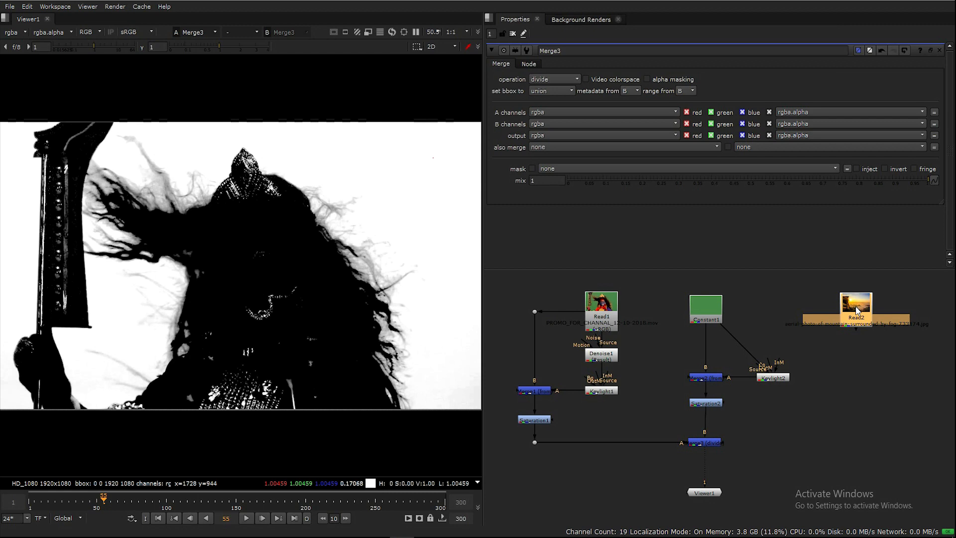
pyautogui.press('1')
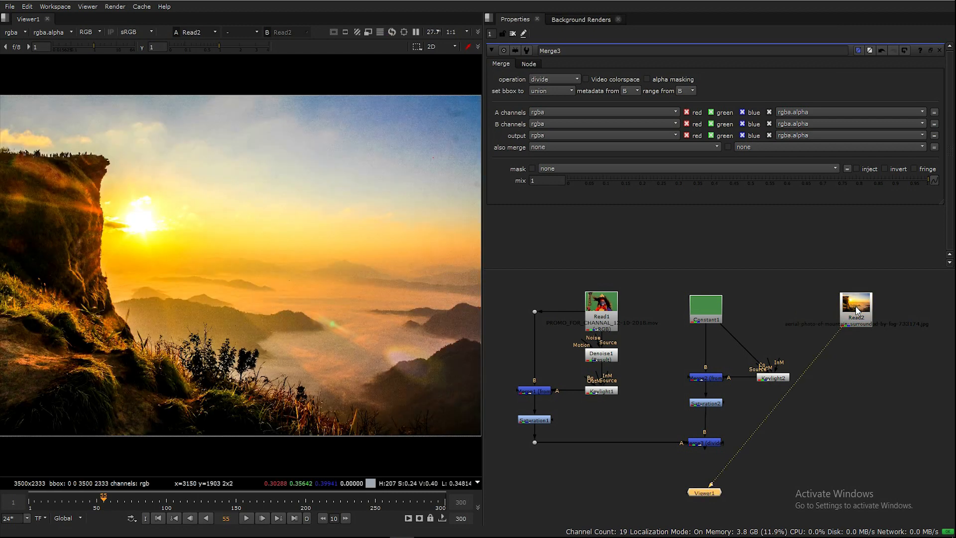
# Step: Add a copy of the Denoise1 node below Read2, connected to the background image
pyautogui.click(856, 307)
pyautogui.moveTo(639, 346); pyautogui.dragTo(566, 363)
pyautogui.click(866, 314)
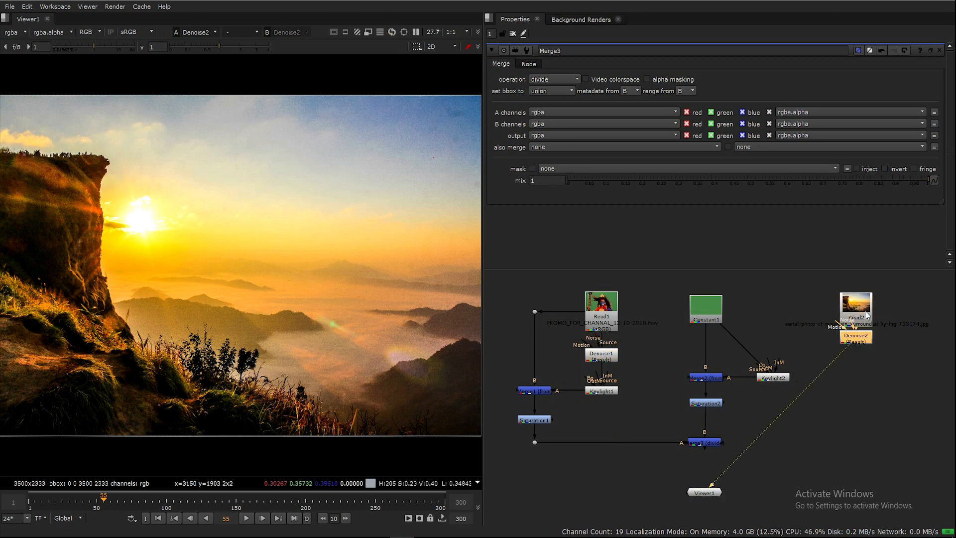
pyautogui.moveTo(867, 335); pyautogui.dragTo(861, 362)
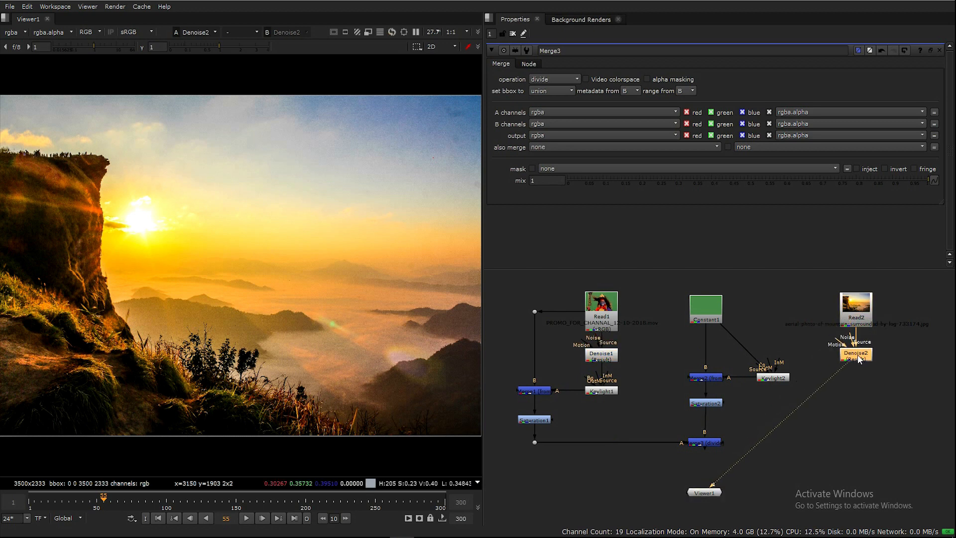
# Step: Enlarge Denoise2's noise analysis region and place it over the misty valley in the image's lower-right area
pyautogui.doubleClick(860, 356)
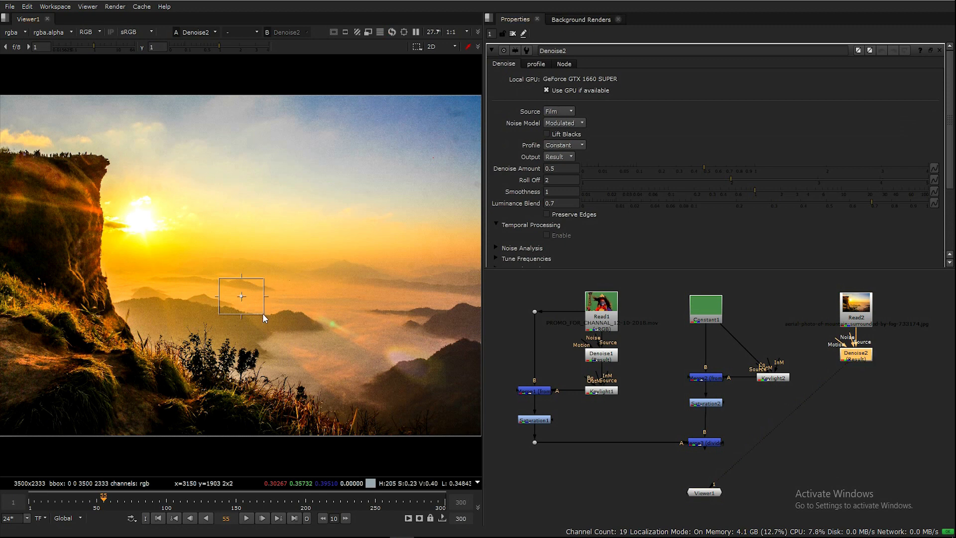
pyautogui.moveTo(262, 314); pyautogui.dragTo(407, 417)
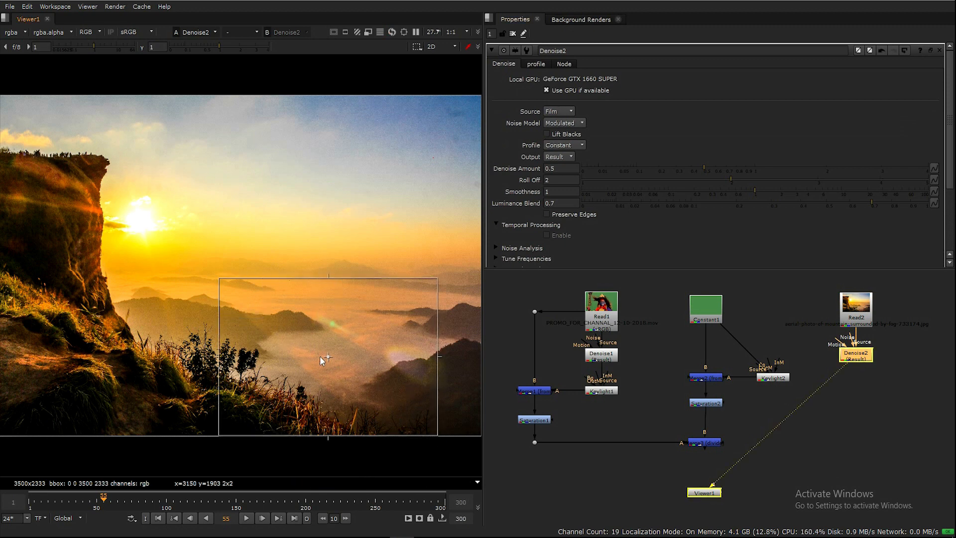
pyautogui.moveTo(328, 356); pyautogui.dragTo(369, 357)
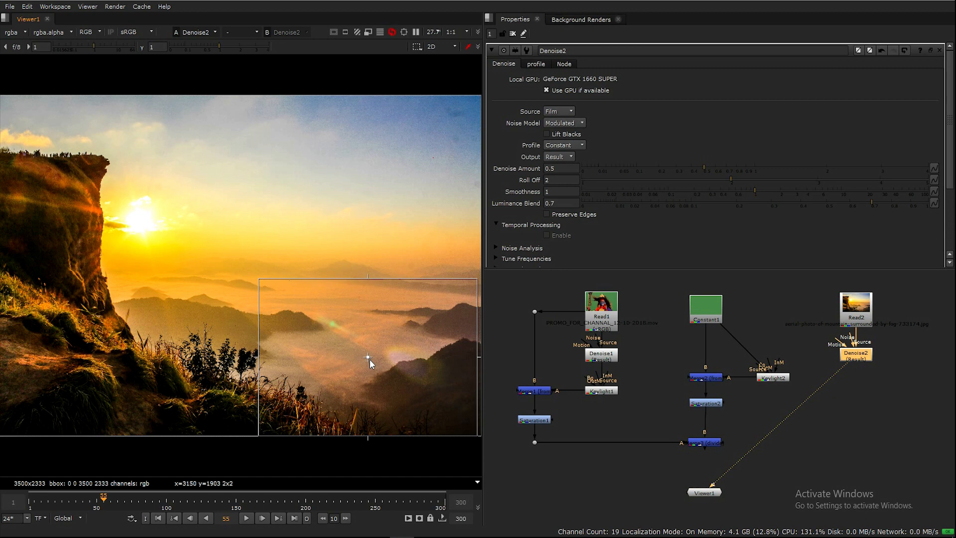
# Step: Compare the background image with Denoise2 disabled and enabled, looking closely at the misty valley
pyautogui.scroll(4, 433, 367)
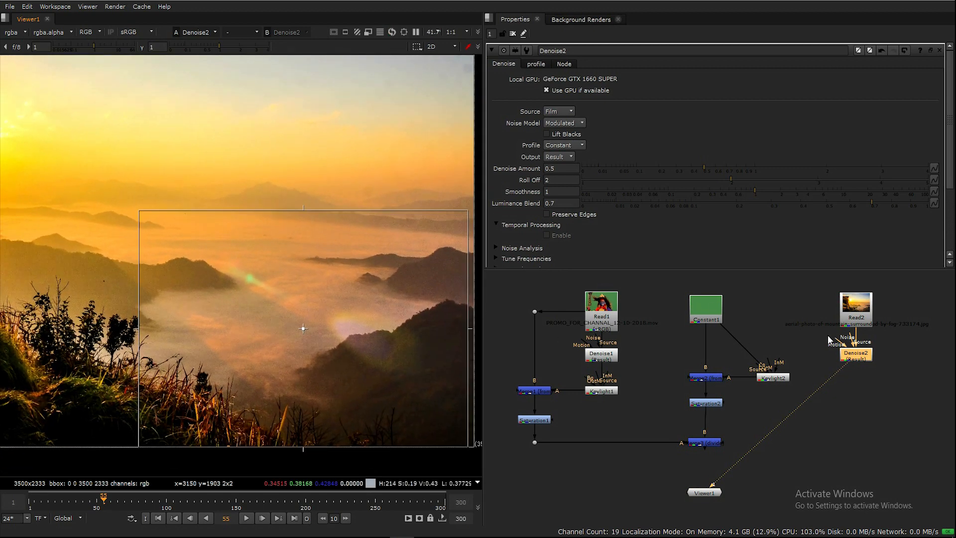
pyautogui.press('d')
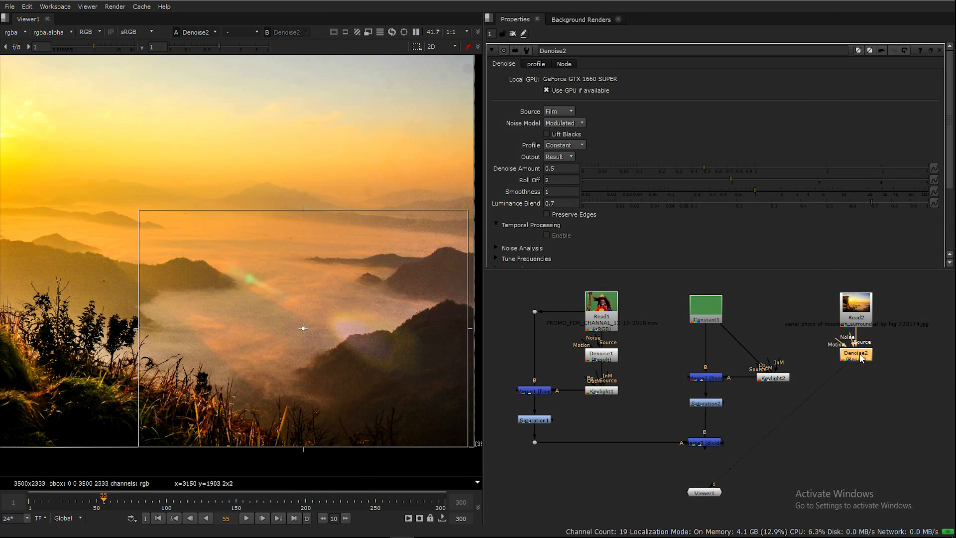
pyautogui.press('d')
pyautogui.scroll(2, 376, 356)
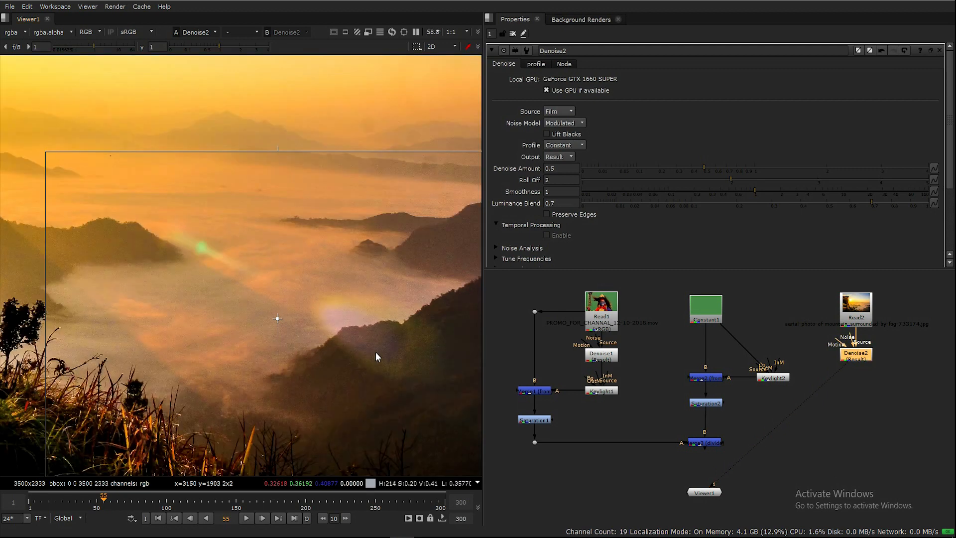
# Step: Disable and re-enable Denoise2 to compare its effect, and check the whole background image
pyautogui.press('d')
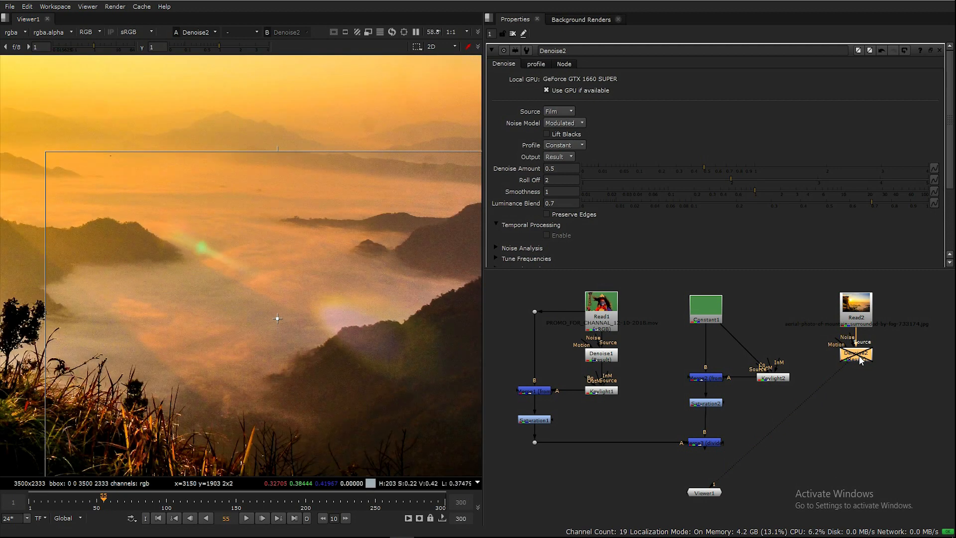
pyautogui.press('d')
pyautogui.scroll(-5, 347, 336)
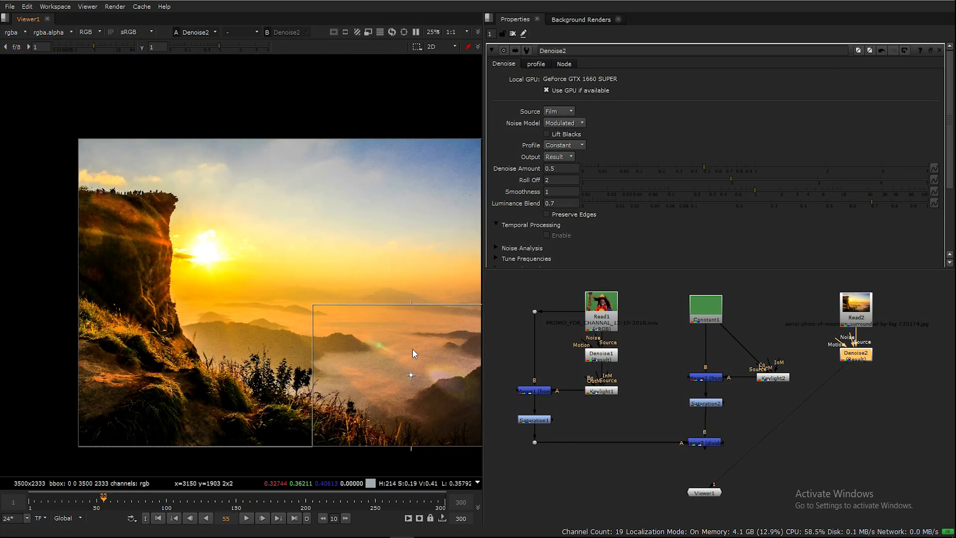
# Step: Insert a Reformat node between Read2 and Denoise2, keeping the root format of 1920x1080
pyautogui.moveTo(867, 358); pyautogui.dragTo(868, 385)
pyautogui.click(855, 315)
pyautogui.press('Tab')
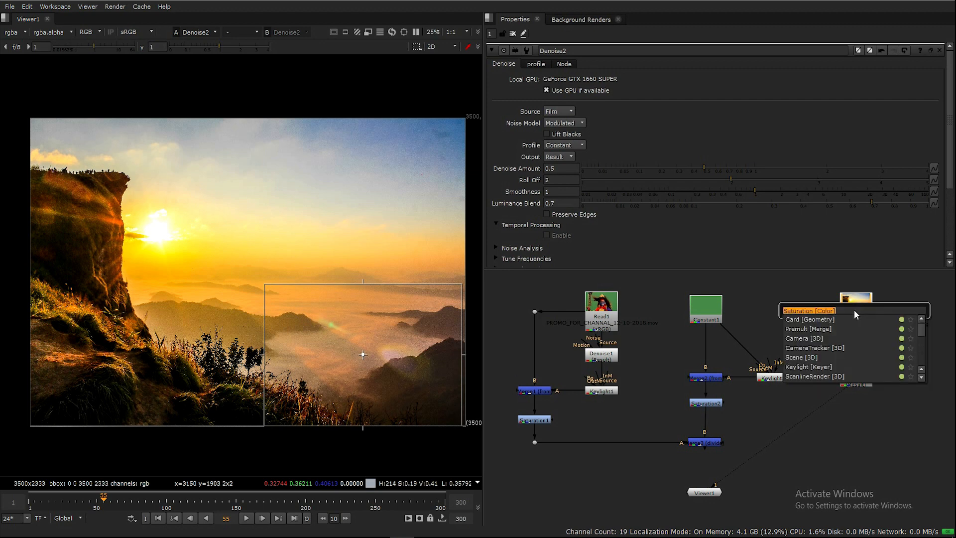
pyautogui.write('ref')
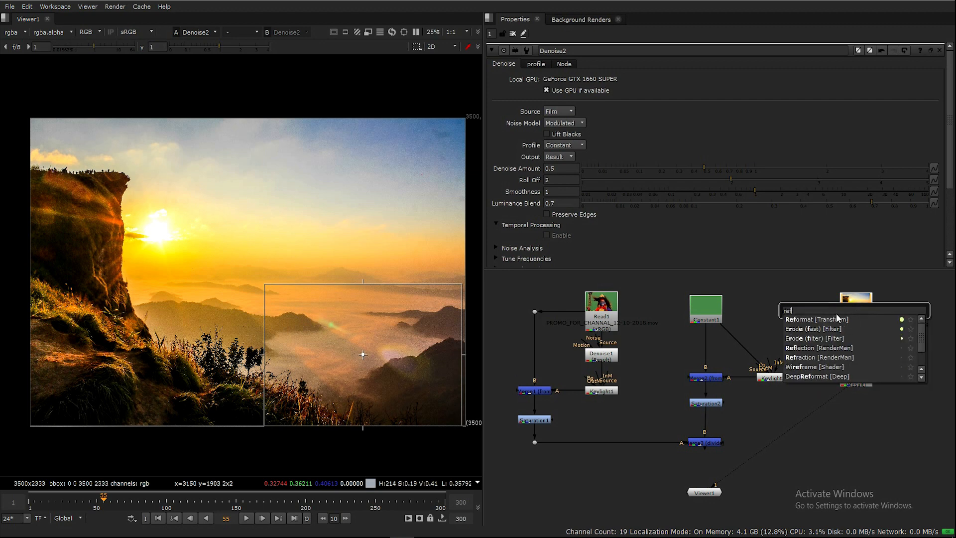
pyautogui.press('Return')
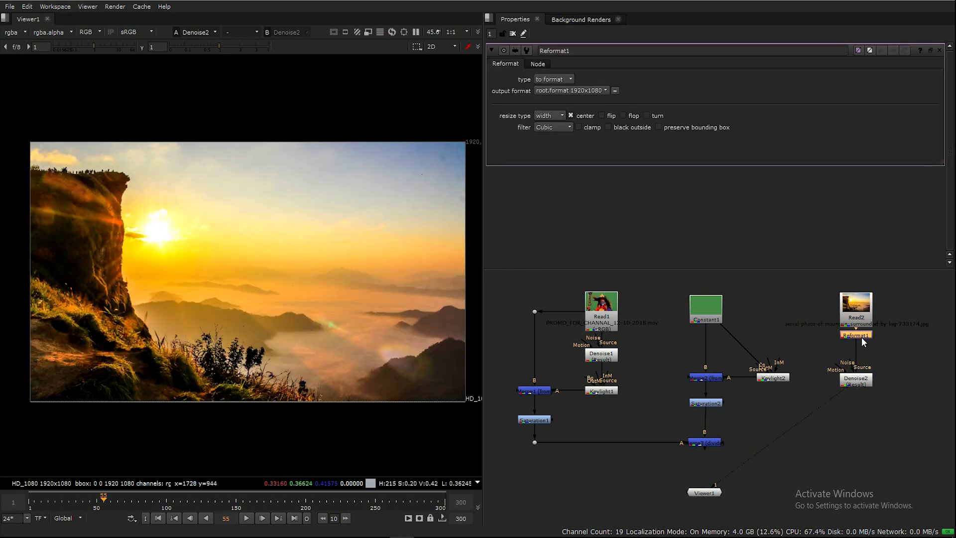
# Step: Tidy the background branch by stacking Read2, Reformat1 and Denoise2 closely in one column
pyautogui.moveTo(862, 383); pyautogui.dragTo(863, 375)
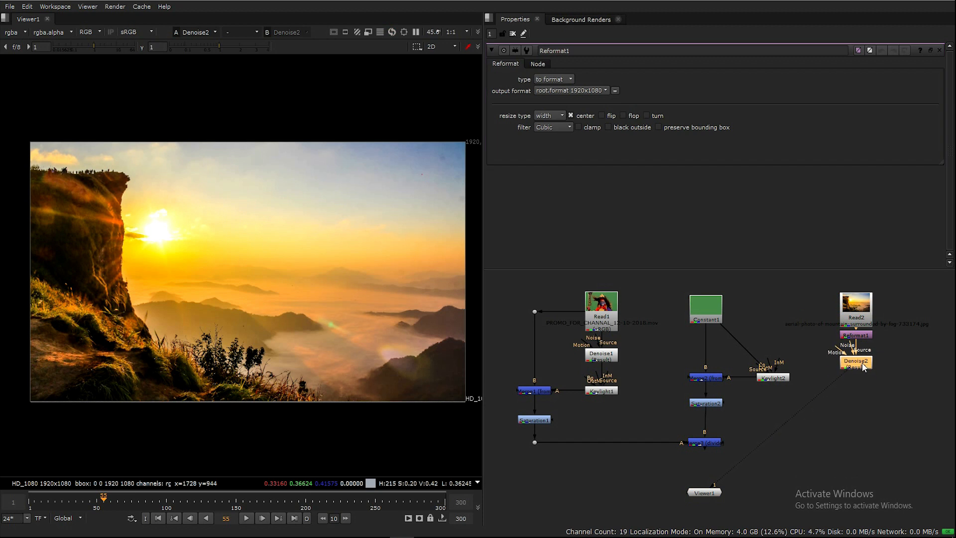
pyautogui.click(862, 383)
pyautogui.moveTo(825, 283); pyautogui.dragTo(888, 350)
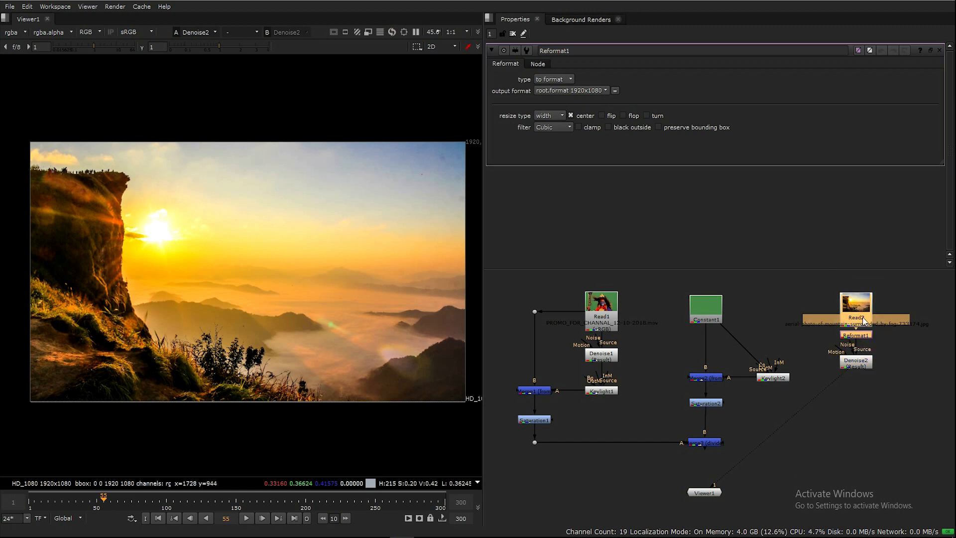
pyautogui.moveTo(864, 320); pyautogui.dragTo(864, 313)
pyautogui.moveTo(863, 364); pyautogui.dragTo(863, 360)
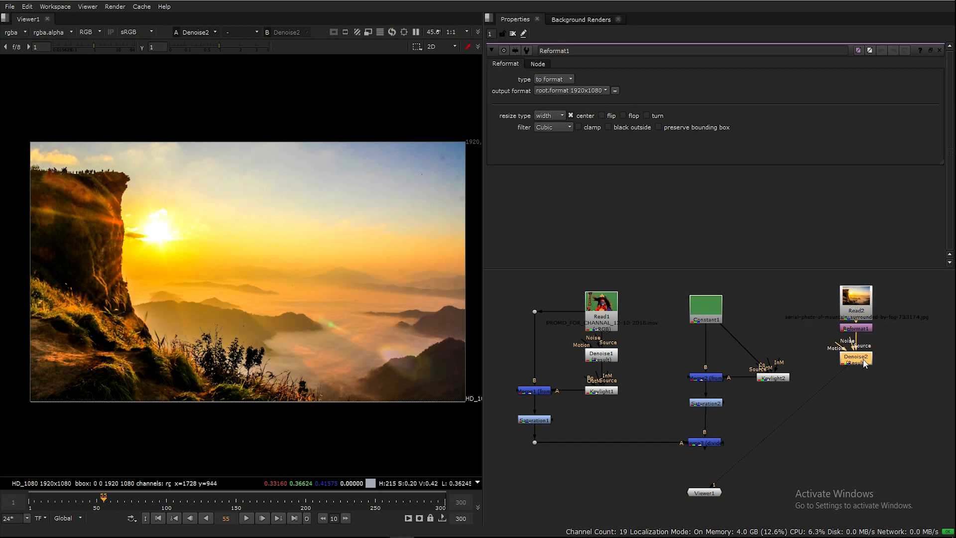
pyautogui.click(865, 394)
# Step: Move the Viewer node lower in the graph and display the Merge3 divide result
pyautogui.moveTo(707, 493); pyautogui.dragTo(733, 506)
pyautogui.click(709, 444)
pyautogui.press('1')
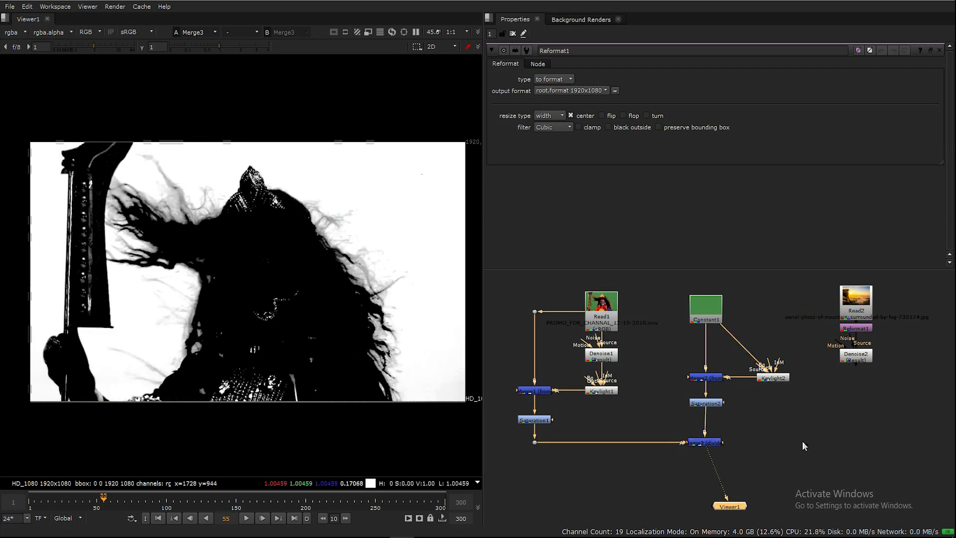
# Step: Add a Merge below Denoise2 with B from Denoise2 and A from Keylight2, and set its operation to from
pyautogui.click(804, 439)
pyautogui.press('m')
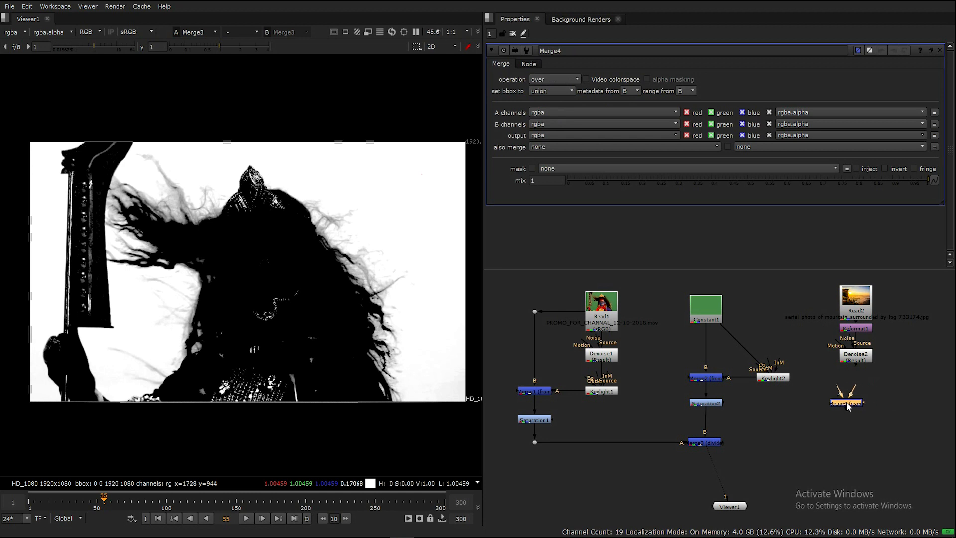
pyautogui.moveTo(842, 390)
pyautogui.mouseDown()
pyautogui.moveTo(788, 380)
pyautogui.moveTo(857, 360)
pyautogui.moveTo(857, 401)
pyautogui.moveTo(858, 381)
pyautogui.mouseUp()
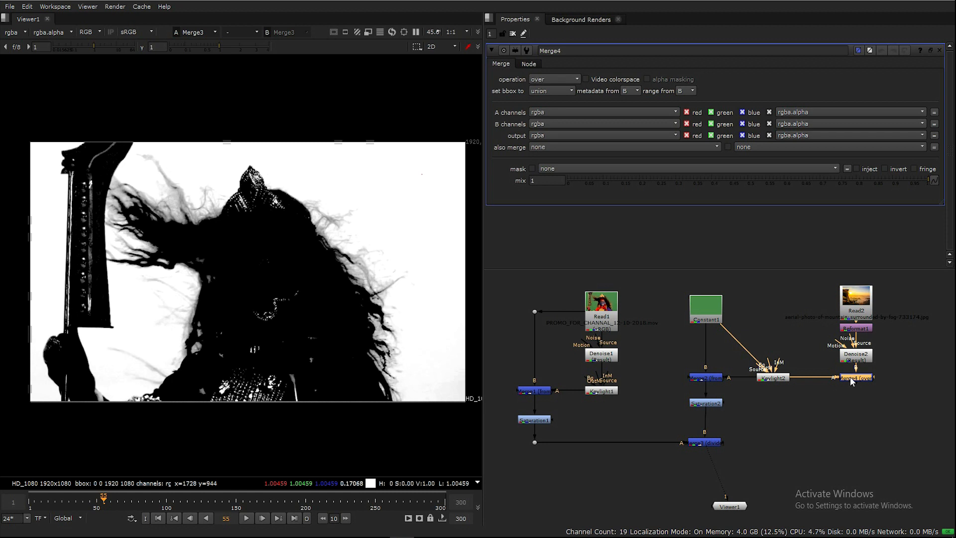
pyautogui.click(560, 76)
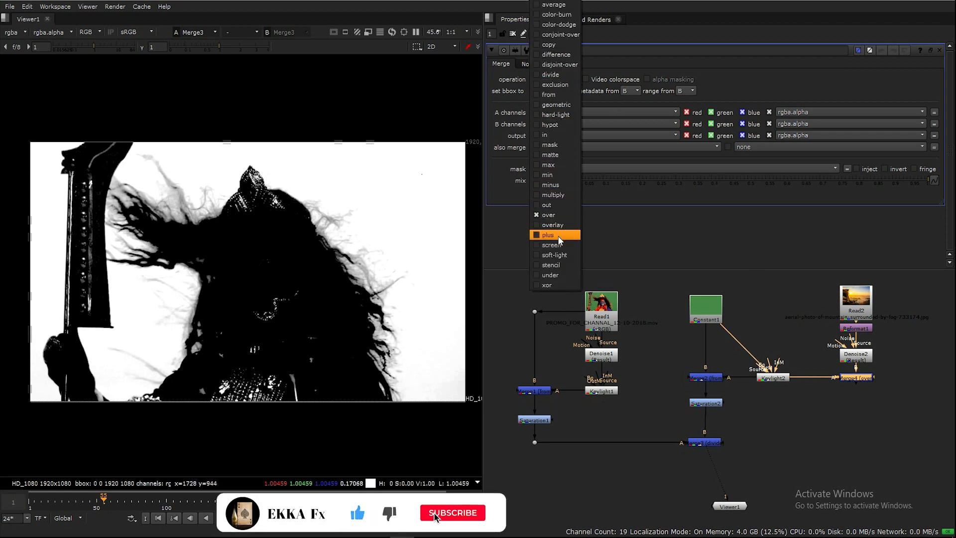
pyautogui.click(551, 95)
pyautogui.click(828, 395)
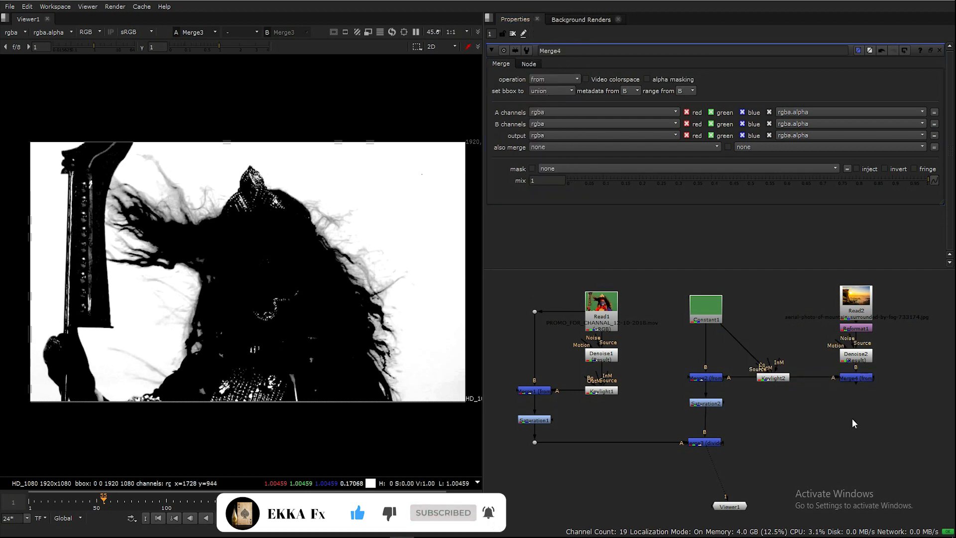
# Step: Add another Merge below Merge4, connect its B input to Merge4 and align it underneath
pyautogui.press('m')
pyautogui.moveTo(855, 424); pyautogui.dragTo(856, 383)
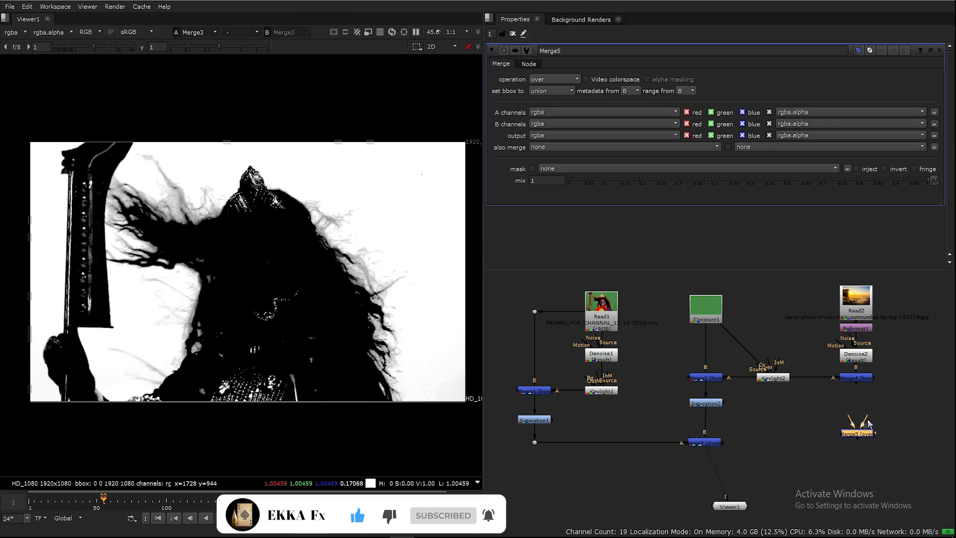
pyautogui.moveTo(861, 434); pyautogui.dragTo(861, 441)
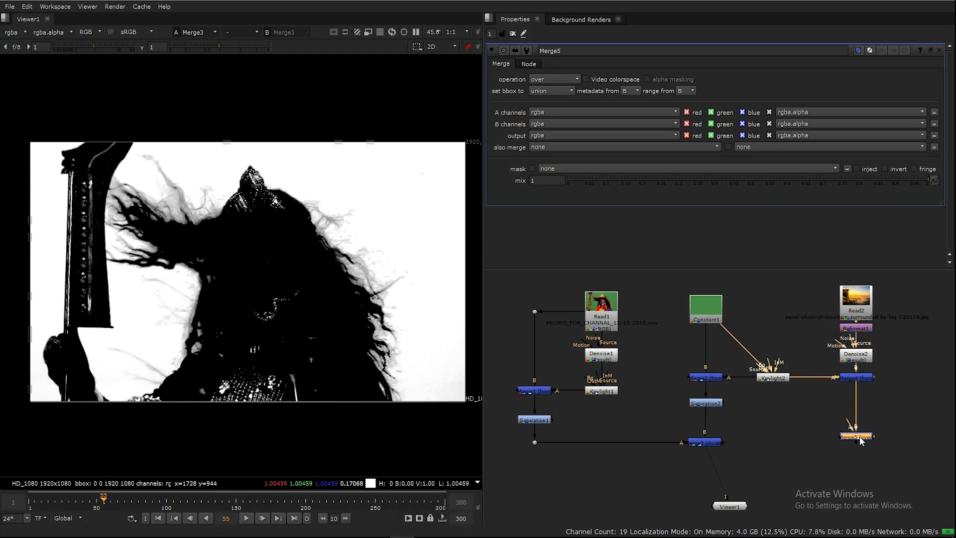
# Step: Insert a Grade node between Merge3 and the Viewer, lowering the Viewer node to make room
pyautogui.click(701, 442)
pyautogui.moveTo(733, 508); pyautogui.dragTo(728, 519)
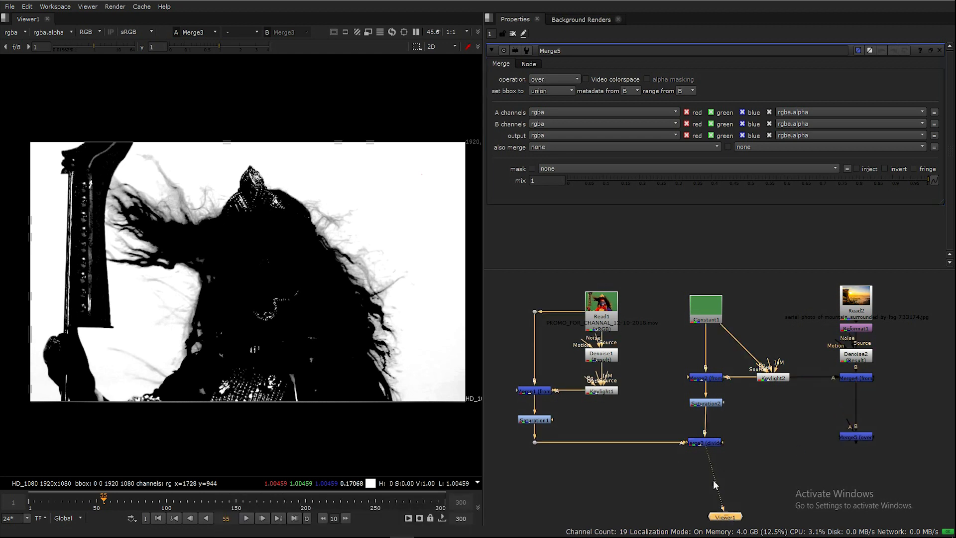
pyautogui.click(706, 443)
pyautogui.click(753, 457)
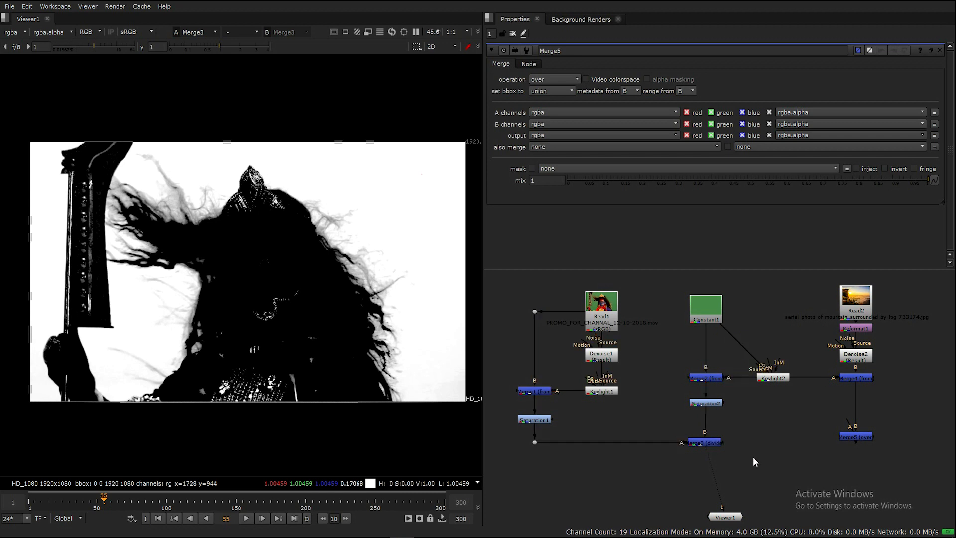
pyautogui.click(854, 439)
pyautogui.click(747, 491)
pyautogui.press('Tab')
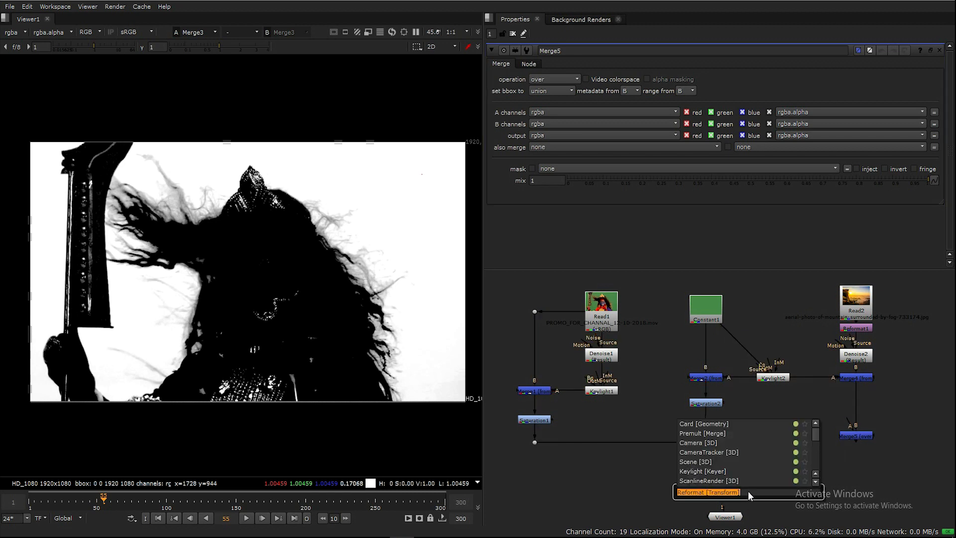
pyautogui.write('grad')
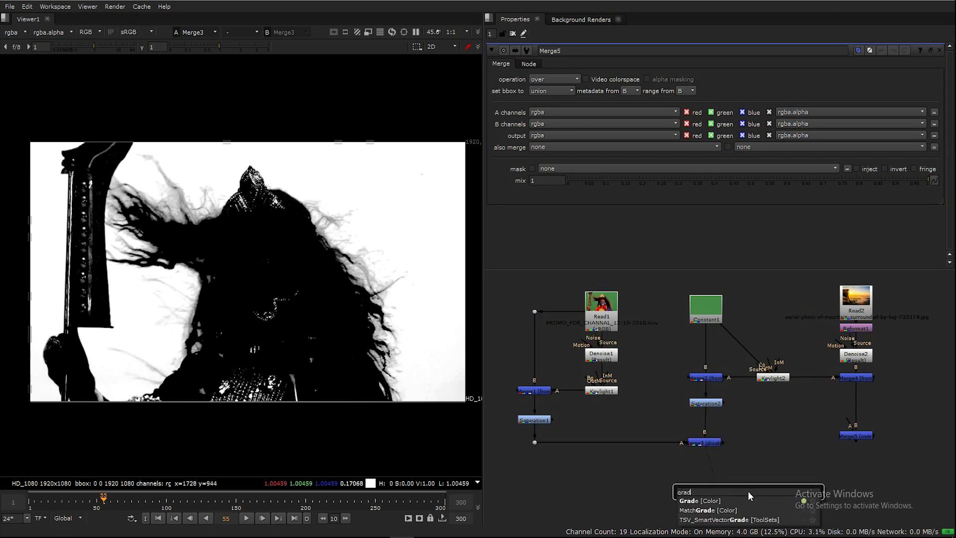
pyautogui.press('Return')
pyautogui.moveTo(747, 491); pyautogui.dragTo(704, 472)
# Step: Connect Merge5's A input to Grade1, align the two nodes, and view Merge5 with the Viewer node placed beneath it
pyautogui.click(856, 439)
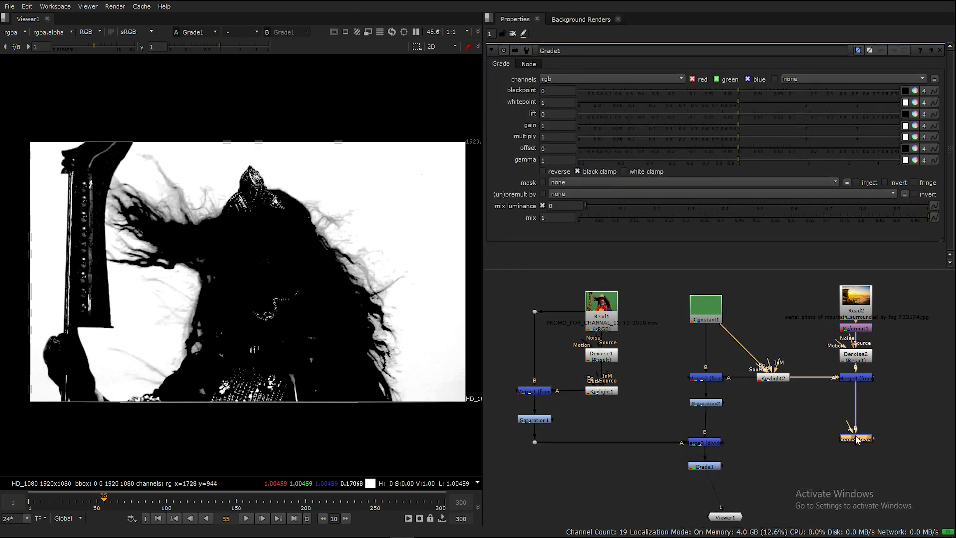
pyautogui.moveTo(856, 439); pyautogui.dragTo(716, 472)
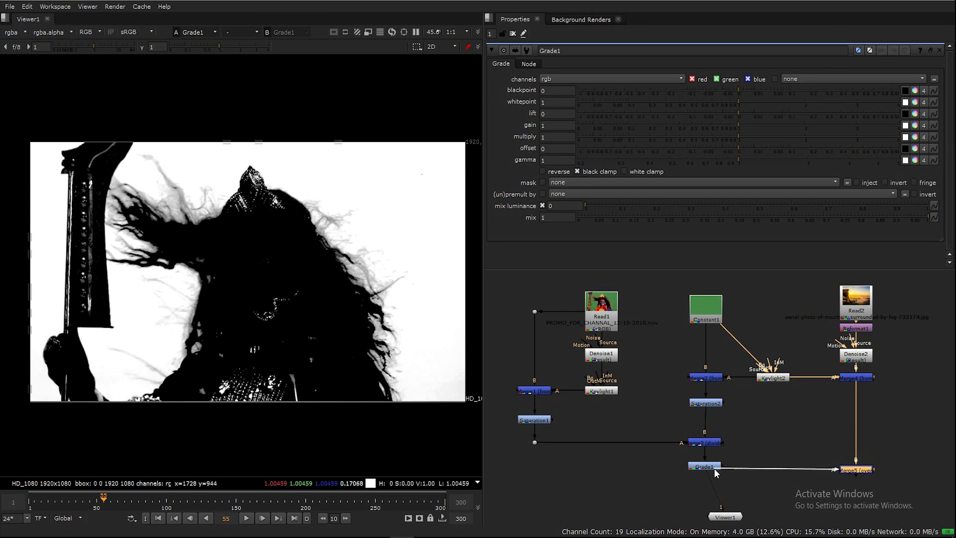
pyautogui.moveTo(853, 473); pyautogui.dragTo(853, 470)
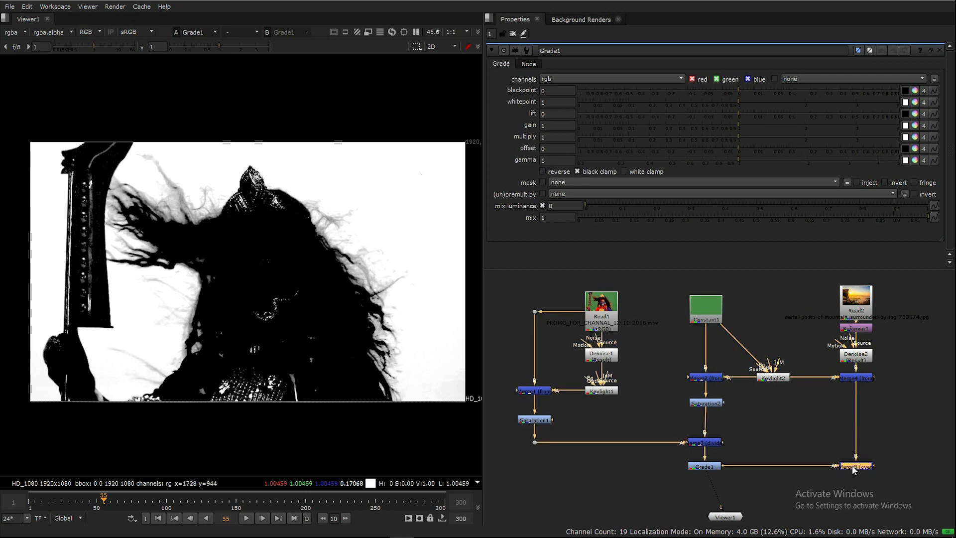
pyautogui.press('1')
pyautogui.moveTo(733, 517); pyautogui.dragTo(865, 503)
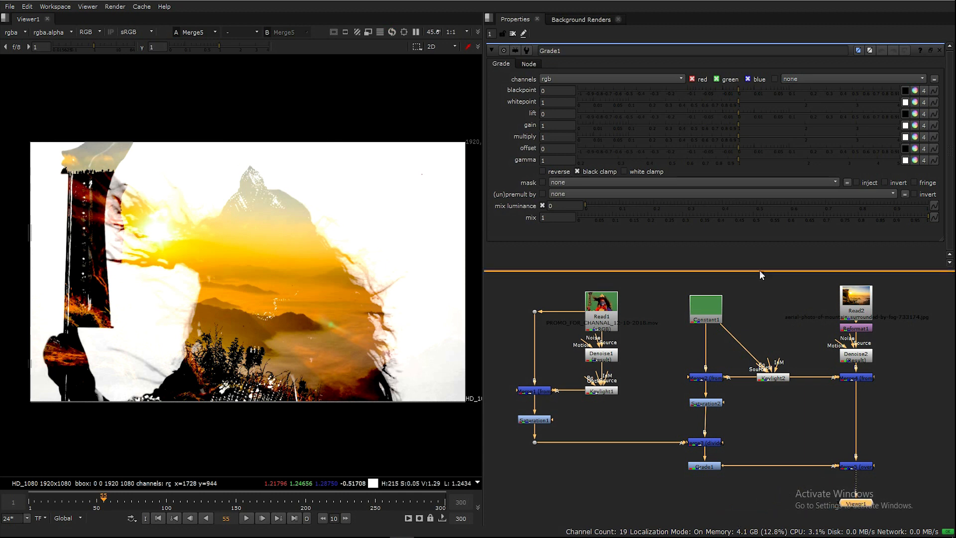
# Step: Enlarge the node graph area and shift the constant and background branches left to compact the layout
pyautogui.moveTo(760, 270); pyautogui.dragTo(754, 228)
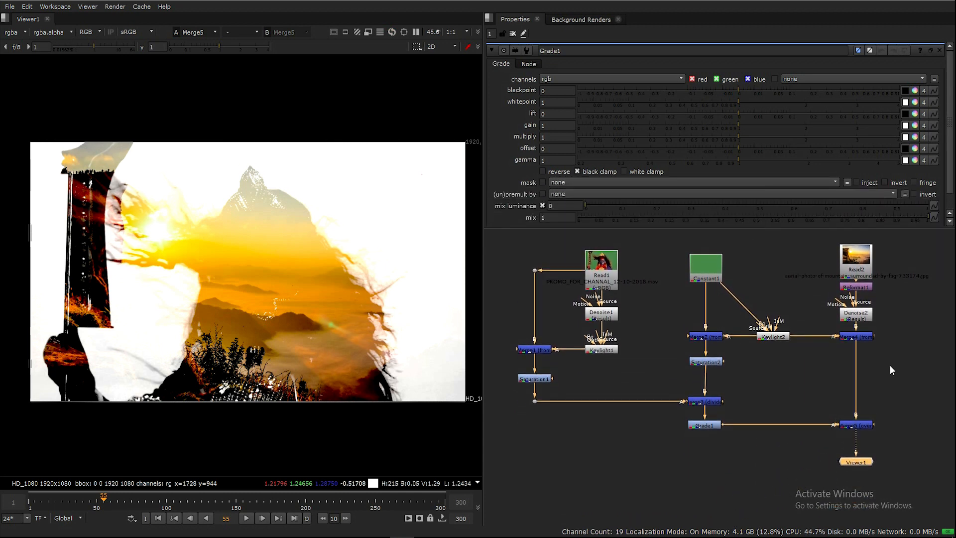
pyautogui.scroll(-1, 889, 366)
pyautogui.scroll(3, 706, 291)
pyautogui.scroll(-2, 706, 291)
pyautogui.moveTo(693, 262); pyautogui.dragTo(816, 465)
pyautogui.moveTo(805, 347); pyautogui.dragTo(773, 345)
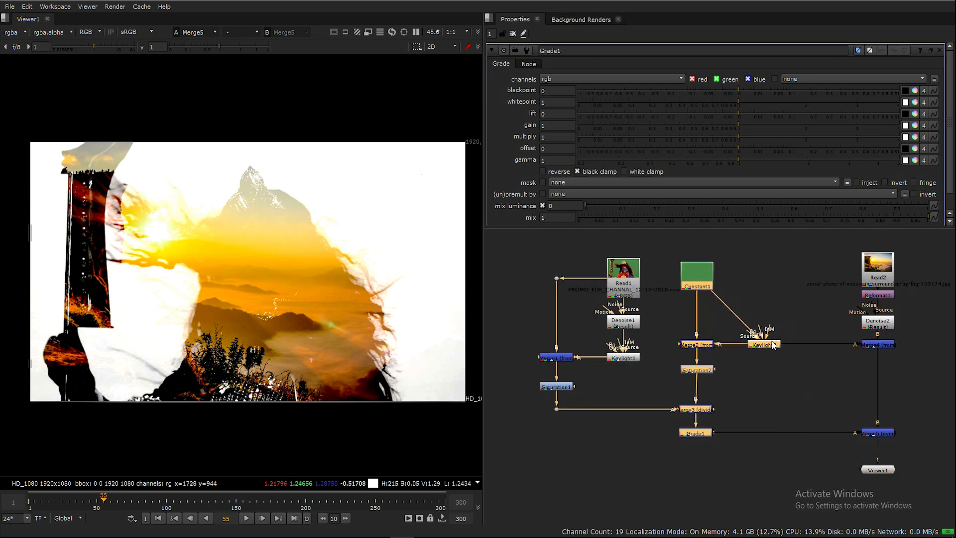
pyautogui.moveTo(825, 249); pyautogui.dragTo(943, 469)
pyautogui.moveTo(885, 433); pyautogui.dragTo(861, 435)
pyautogui.click(883, 417)
pyautogui.moveTo(804, 392); pyautogui.dragTo(792, 393, button='middle')
pyautogui.click(833, 432)
pyautogui.moveTo(879, 413); pyautogui.dragTo(792, 444)
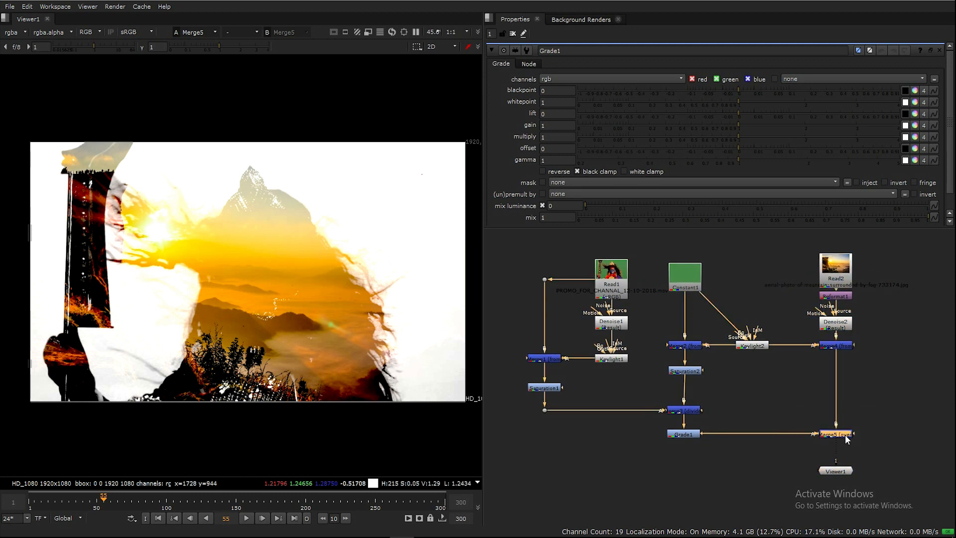
# Step: Set Merge5's operation to multiply
pyautogui.doubleClick(844, 435)
pyautogui.click(551, 79)
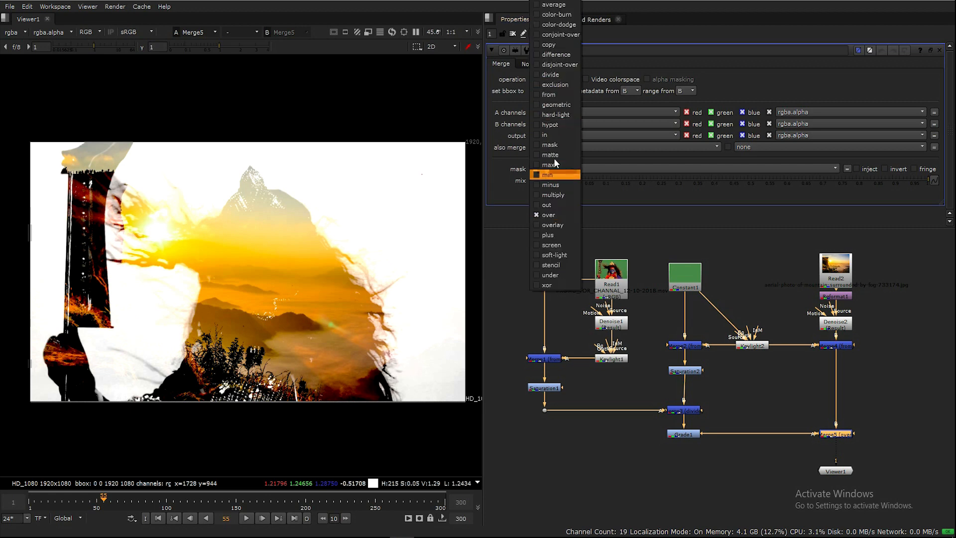
pyautogui.click(555, 200)
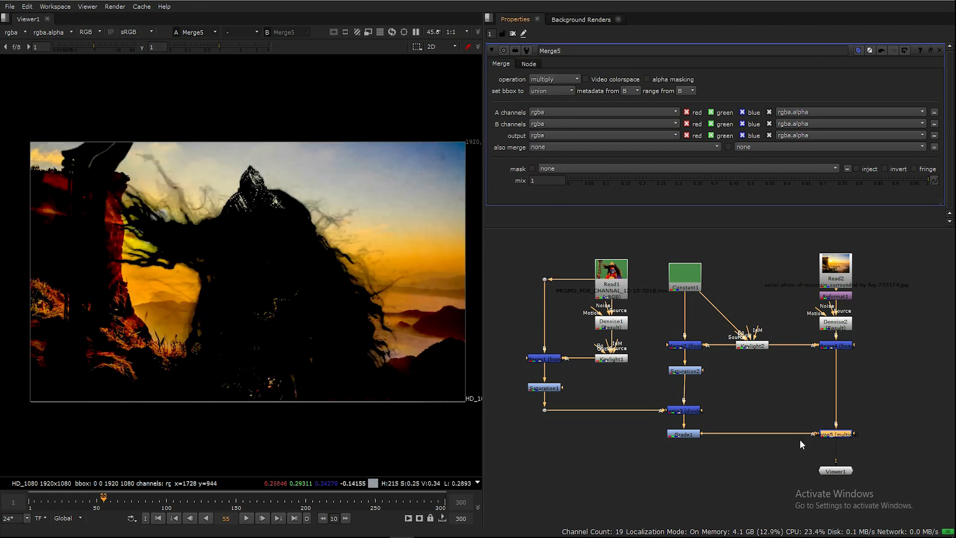
# Step: Insert a Merge between Merge5 and the Viewer, with its A input fed from Keylight1 through a right-angled dot
pyautogui.scroll(-1, 814, 404)
pyautogui.moveTo(835, 459); pyautogui.dragTo(836, 484)
pyautogui.click(767, 461)
pyautogui.press('m')
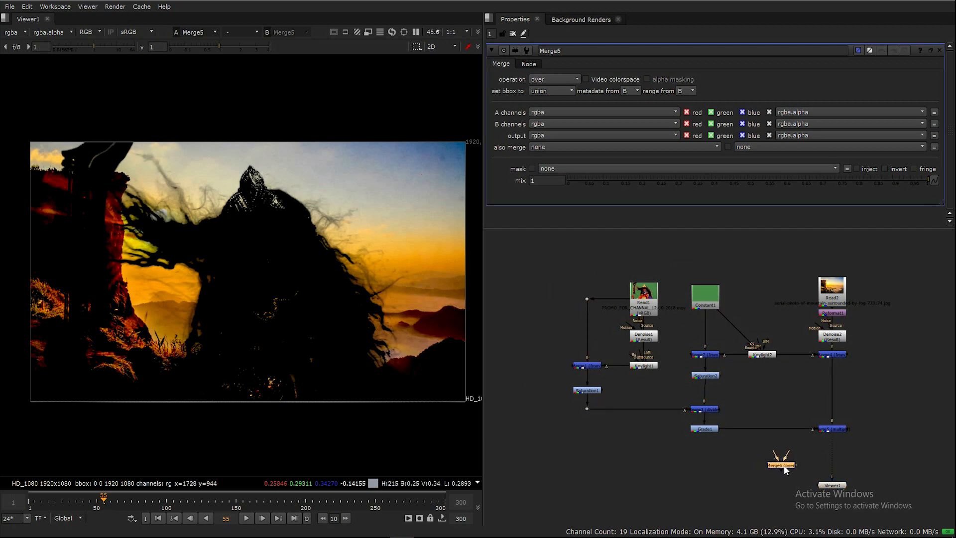
pyautogui.moveTo(836, 466); pyautogui.dragTo(644, 366)
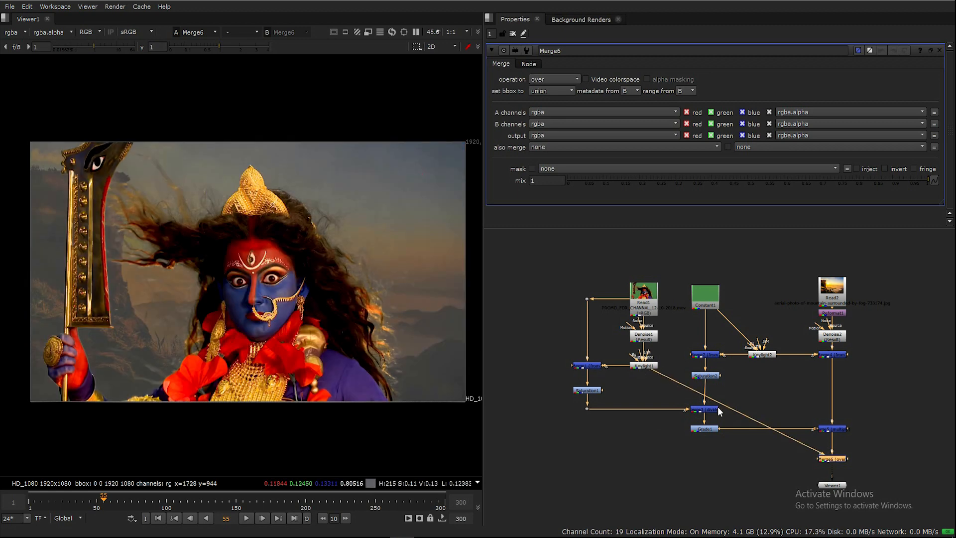
pyautogui.moveTo(749, 402); pyautogui.dragTo(642, 458)
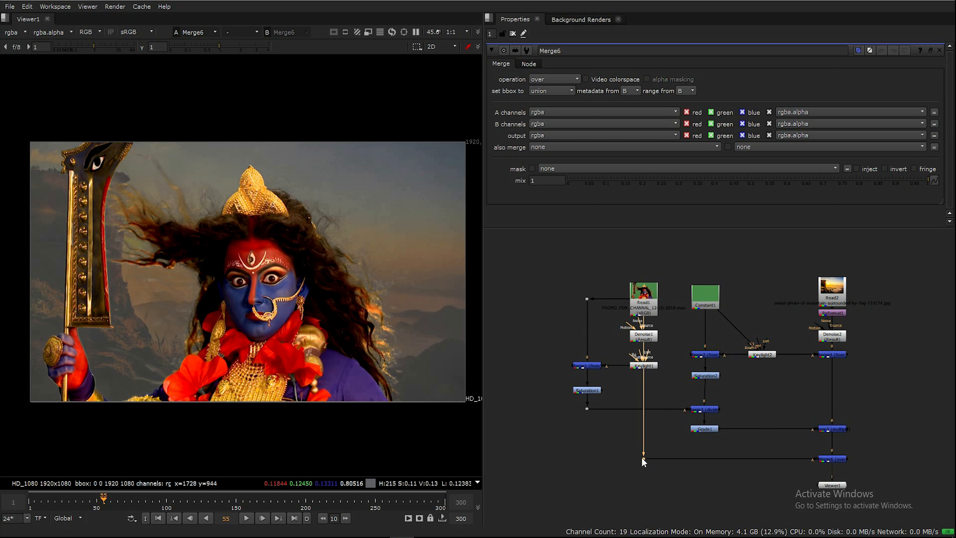
# Step: Set Merge6's operation to plus and fit the composite in the viewer
pyautogui.scroll(2, 850, 466)
pyautogui.click(836, 459)
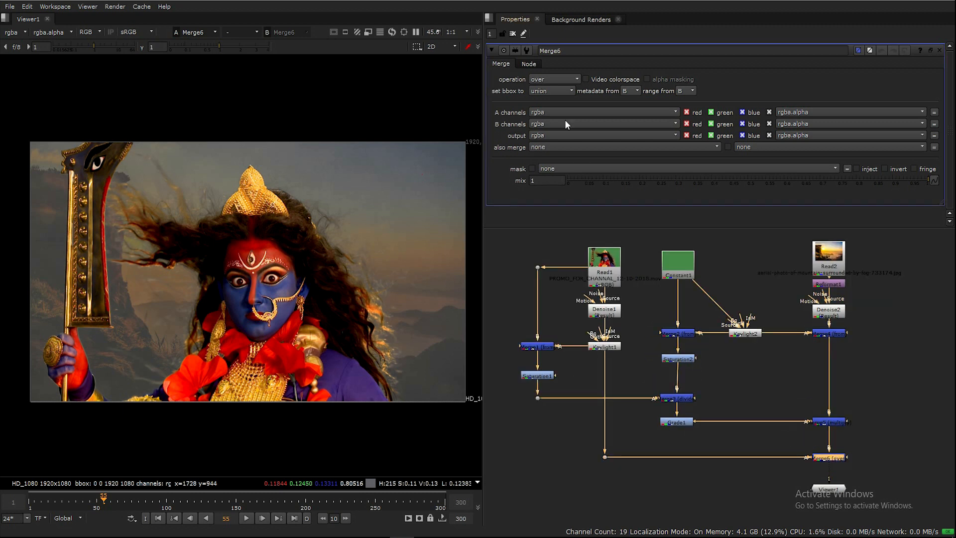
pyautogui.click(554, 78)
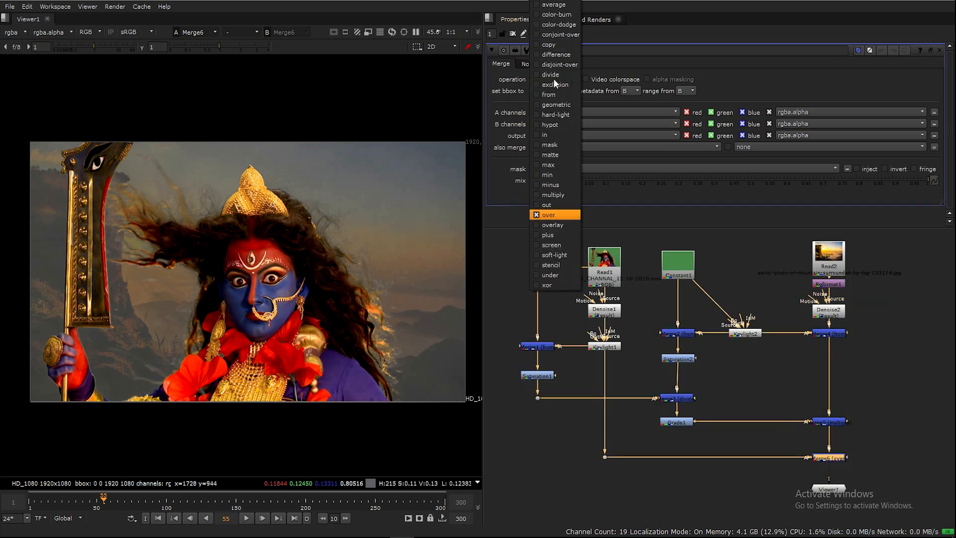
pyautogui.click(559, 234)
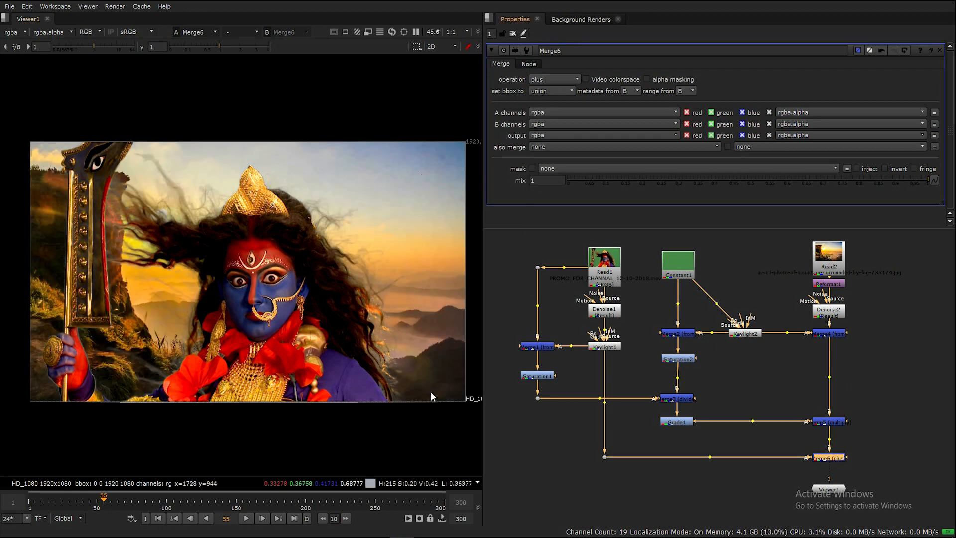
pyautogui.press('f')
pyautogui.scroll(-1, 856, 440)
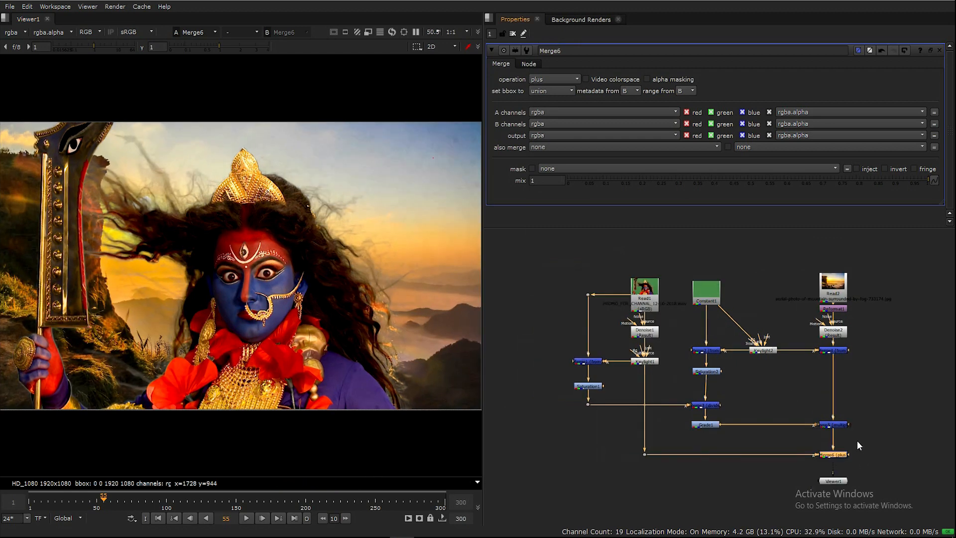
# Step: Move the merge fed by Keylight2 lower in the background branch and route its A input through a right-angled dot
pyautogui.moveTo(856, 440); pyautogui.dragTo(829, 423, button='middle')
pyautogui.scroll(1, 829, 422)
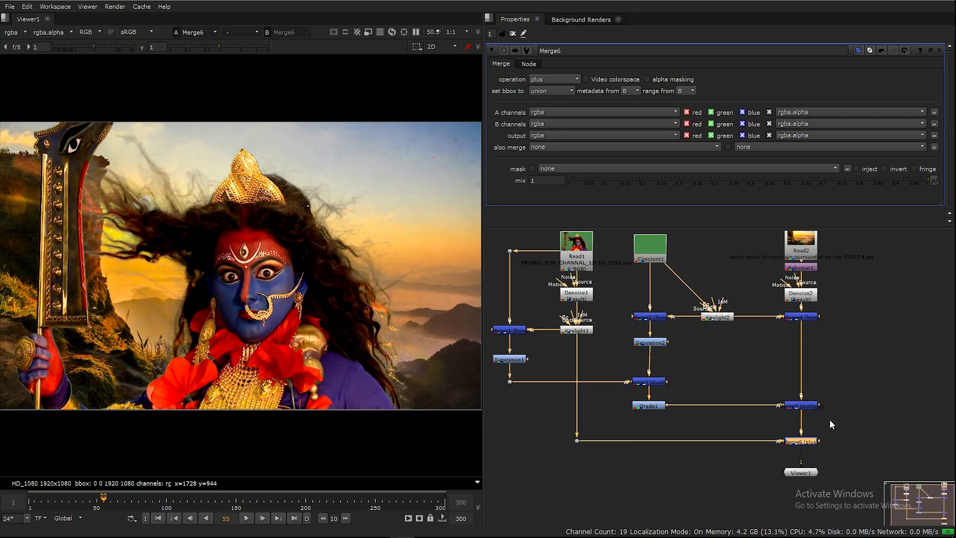
pyautogui.moveTo(824, 376); pyautogui.dragTo(847, 384, button='middle')
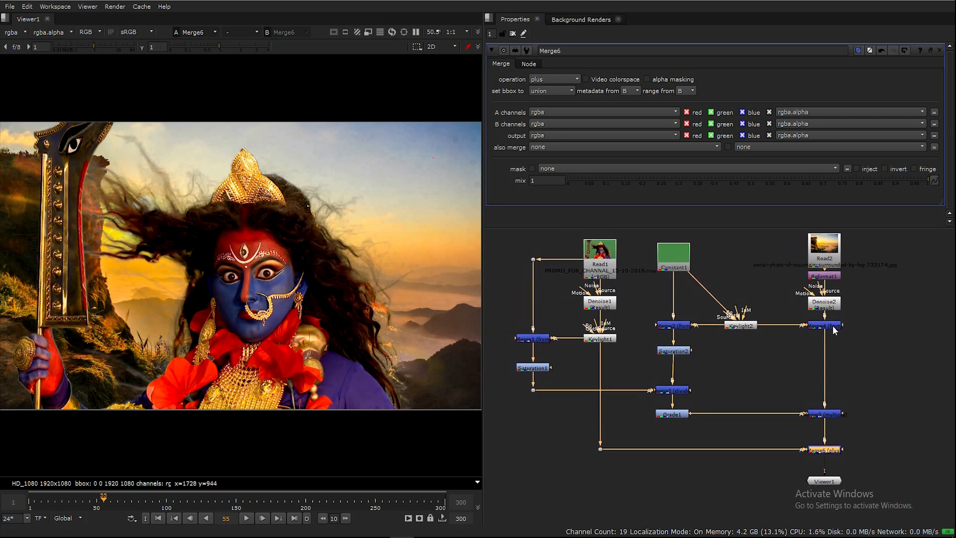
pyautogui.moveTo(827, 328); pyautogui.dragTo(746, 362)
pyautogui.keyDown('ctrl'); pyautogui.click(783, 344); pyautogui.keyUp('ctrl')
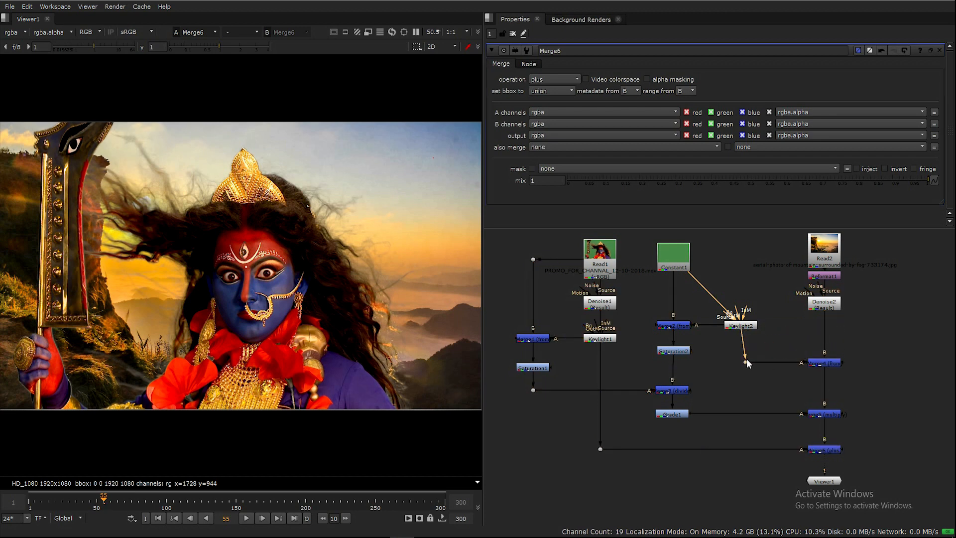
# Step: Insert a Transform node directly after Denoise2 in the background branch and space it below Denoise2
pyautogui.click(828, 304)
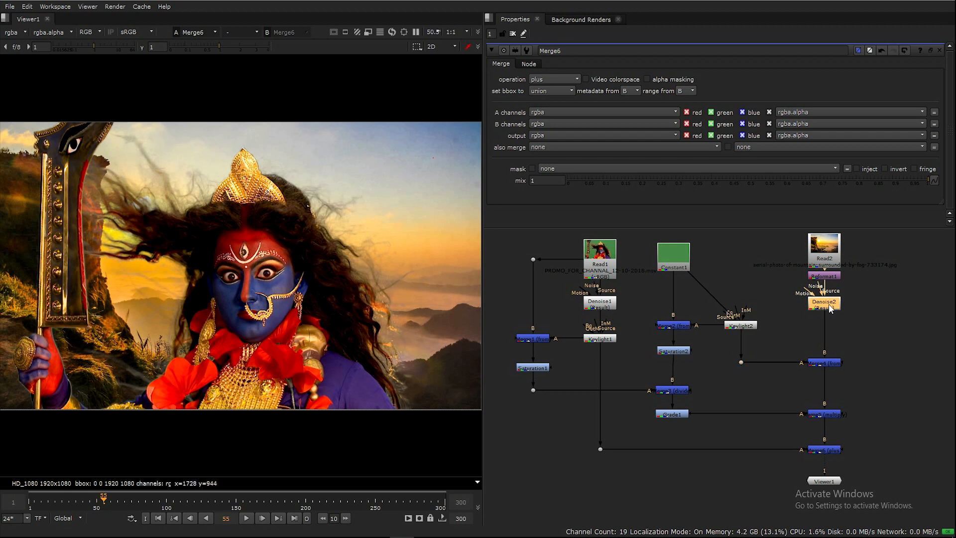
pyautogui.press('Tab')
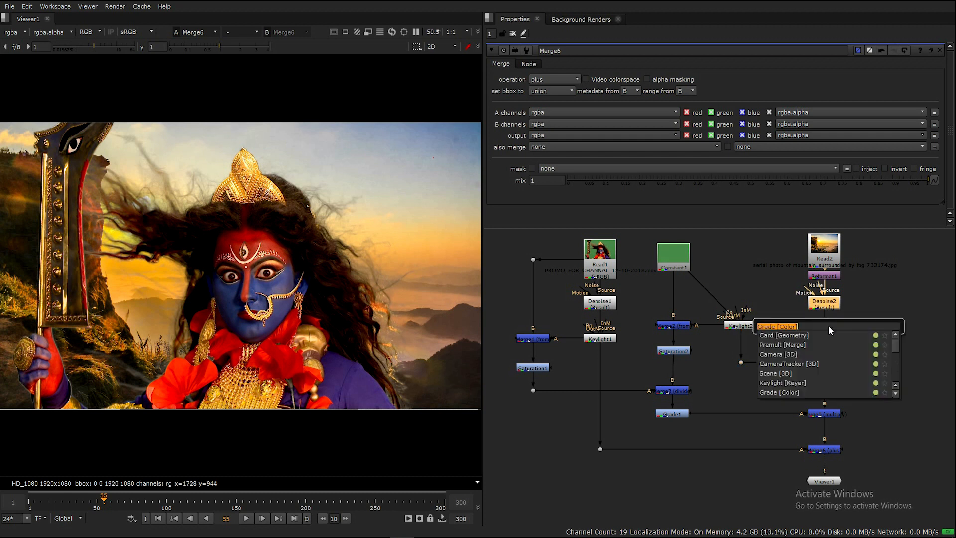
pyautogui.write('tr')
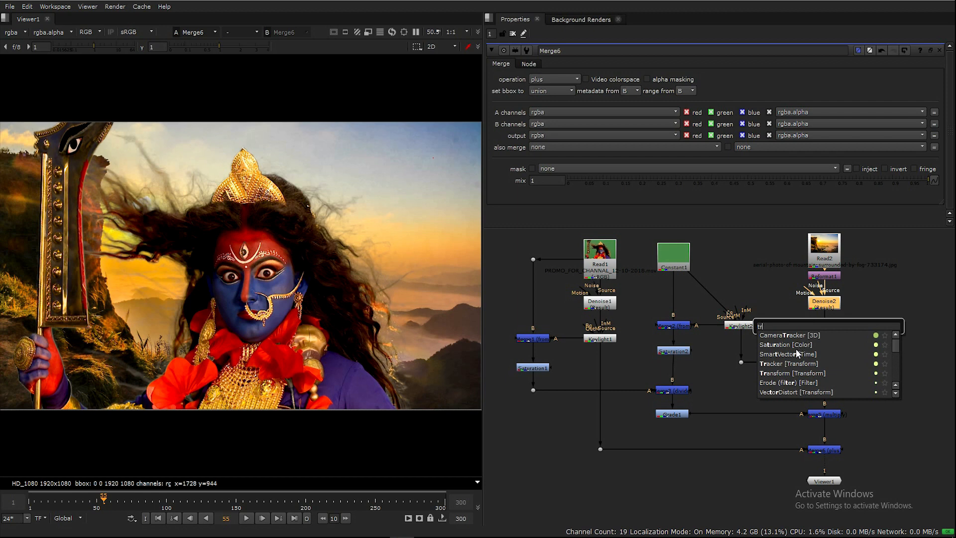
pyautogui.write('ans')
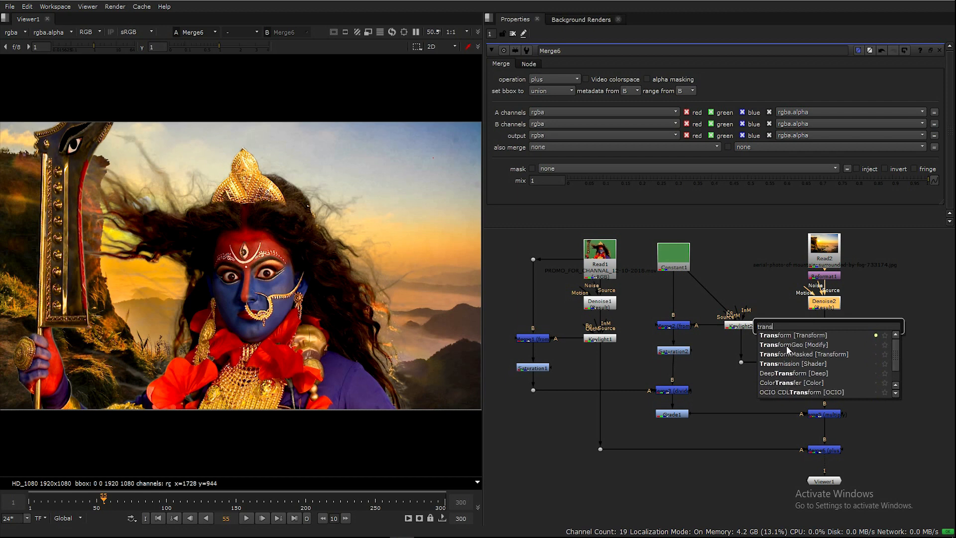
pyautogui.click(782, 336)
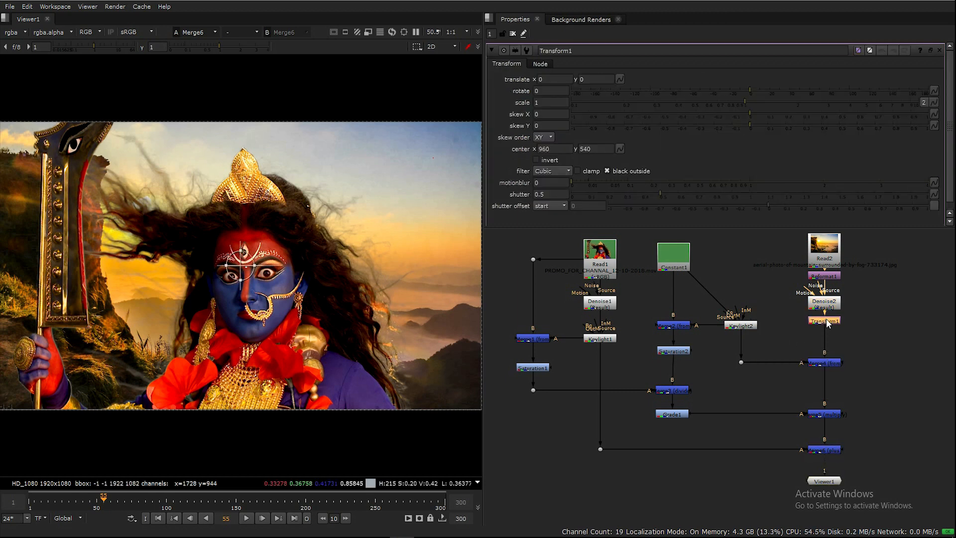
pyautogui.moveTo(825, 318); pyautogui.dragTo(825, 336)
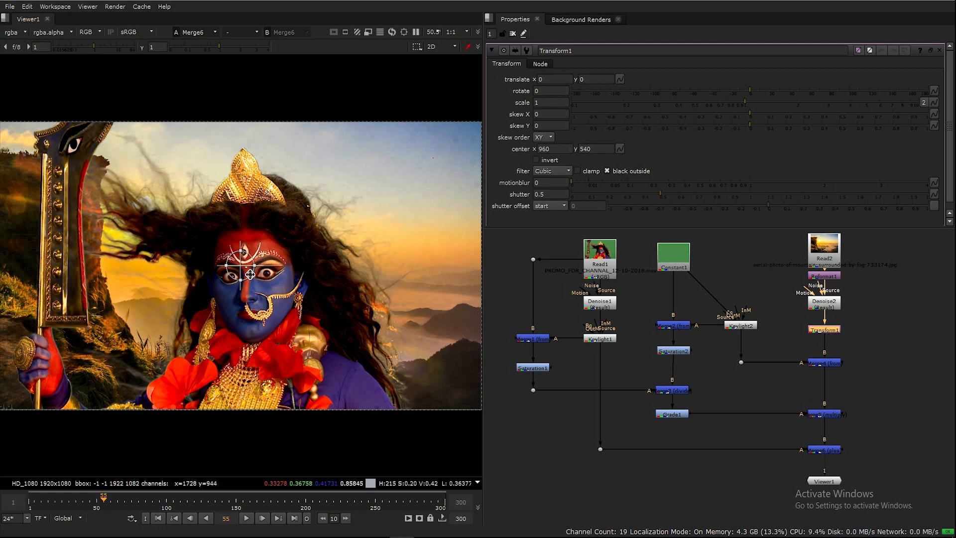
# Step: Reposition and enlarge the background with Transform1, using translate x -210, y -314 and a scale of about 1.845
pyautogui.moveTo(250, 274); pyautogui.dragTo(208, 333)
pyautogui.hotkey('ctrl', 'z')
pyautogui.scroll(-1, 269, 282)
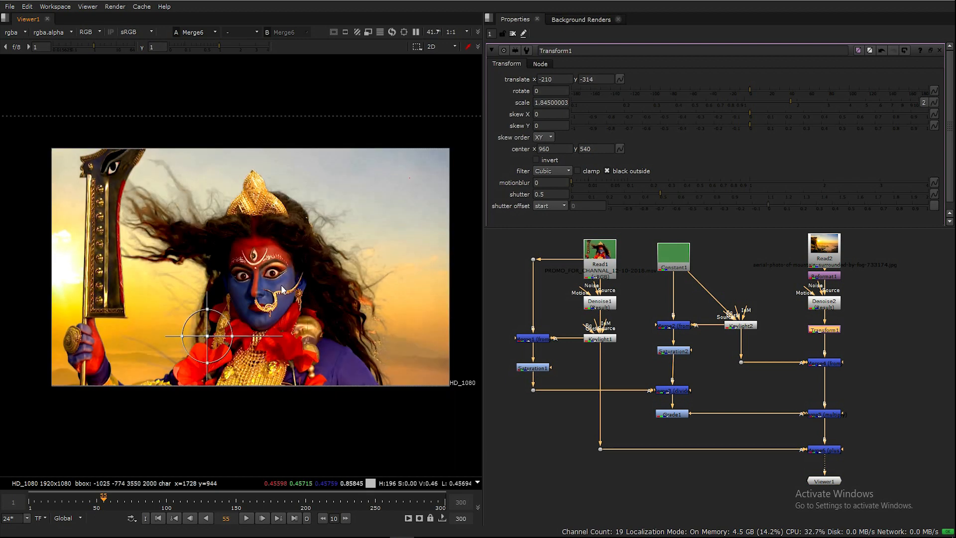
pyautogui.scroll(1, 271, 282)
pyautogui.scroll(-1, 273, 277)
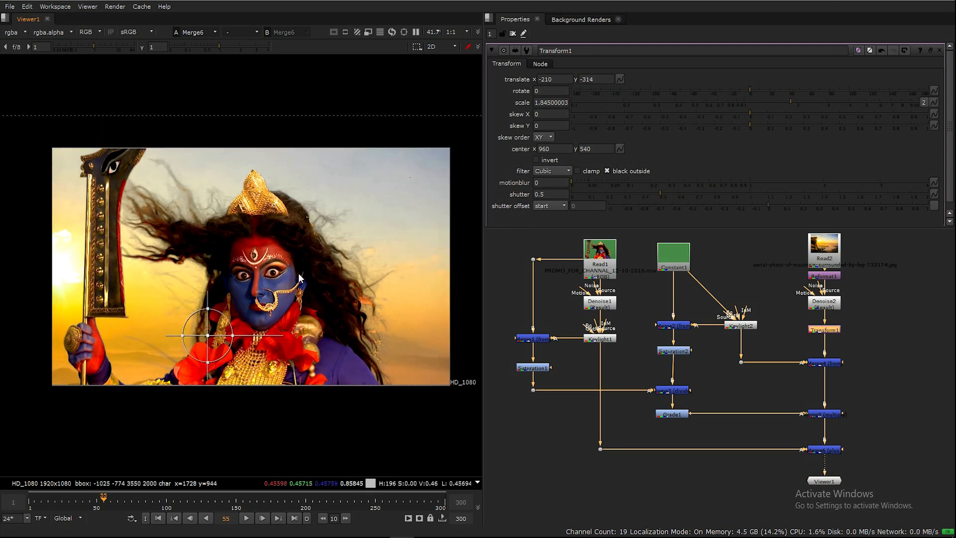
pyautogui.scroll(1, 244, 266)
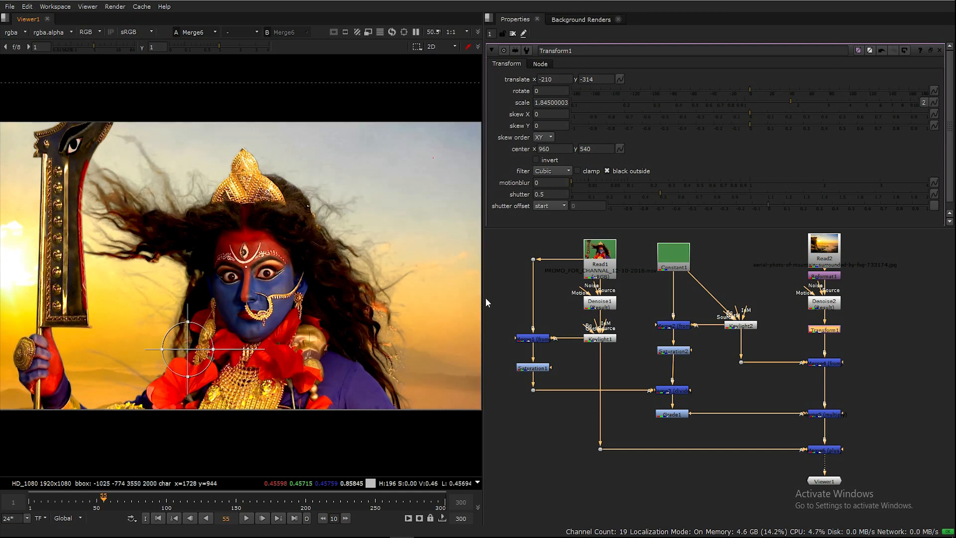
# Step: Widen the viewer area and play the composite from frame 55, stopping at frame 171
pyautogui.moveTo(484, 297); pyautogui.dragTo(518, 294)
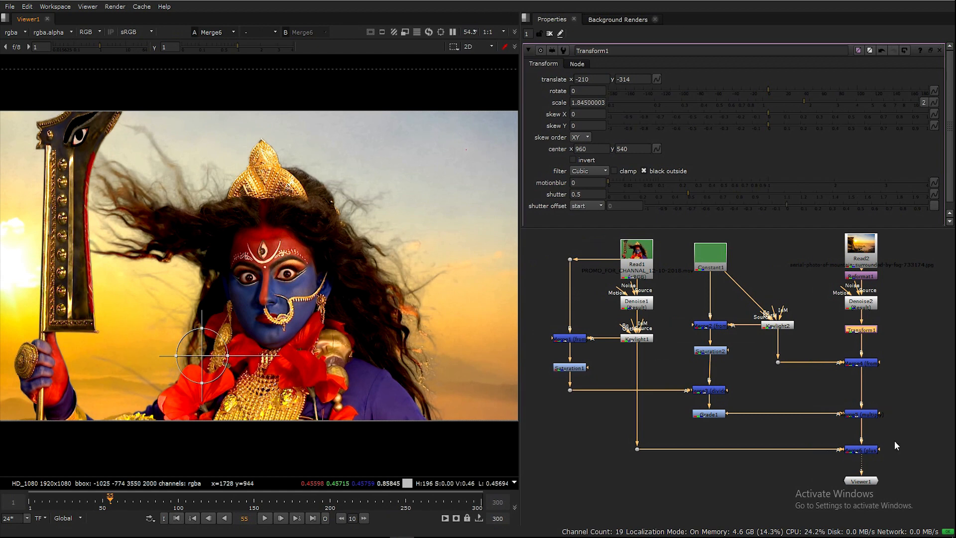
pyautogui.click(871, 482)
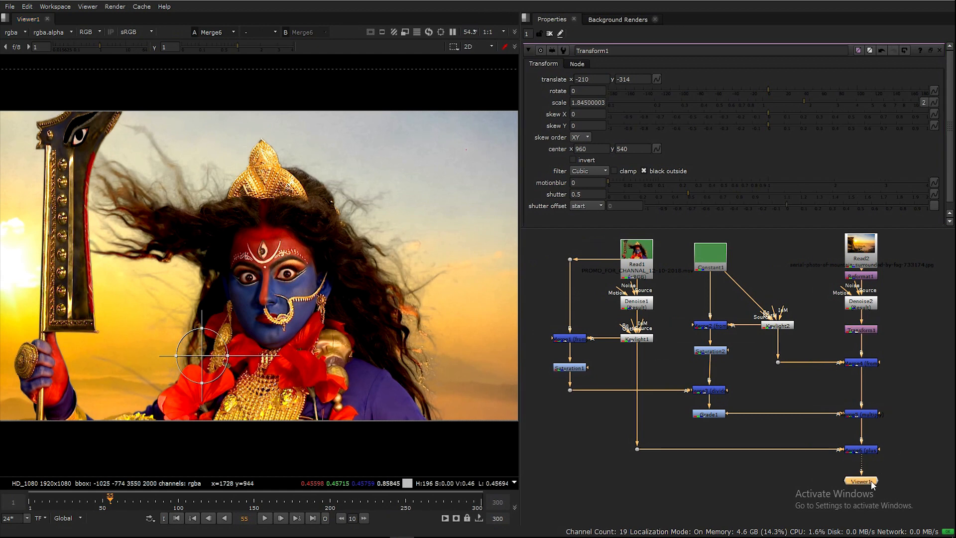
pyautogui.click(266, 518)
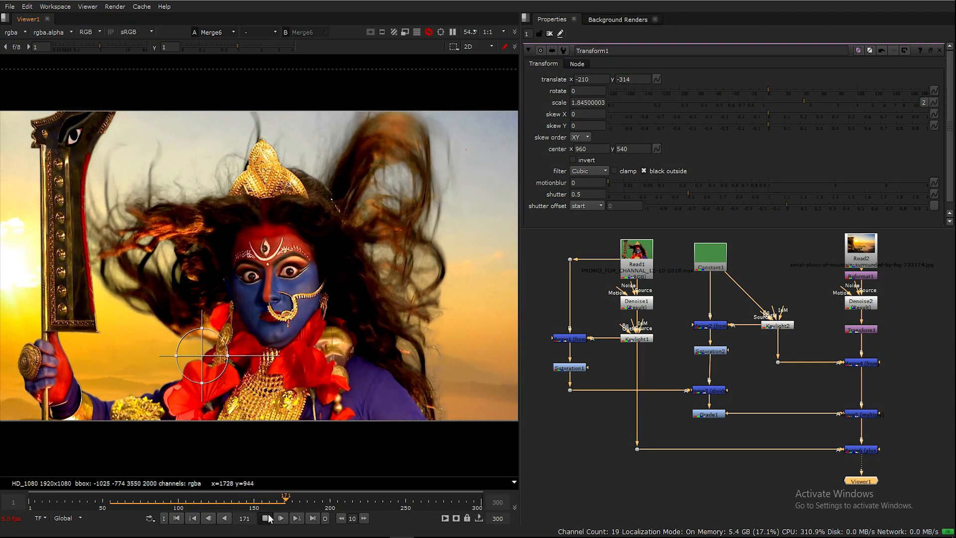
pyautogui.click(266, 518)
# Step: Add a dot to the connection between Constant1 and Keylight2 so that it runs at right angles
pyautogui.keyDown('ctrl'); pyautogui.moveTo(748, 296); pyautogui.dragTo(777, 256); pyautogui.keyUp('ctrl')
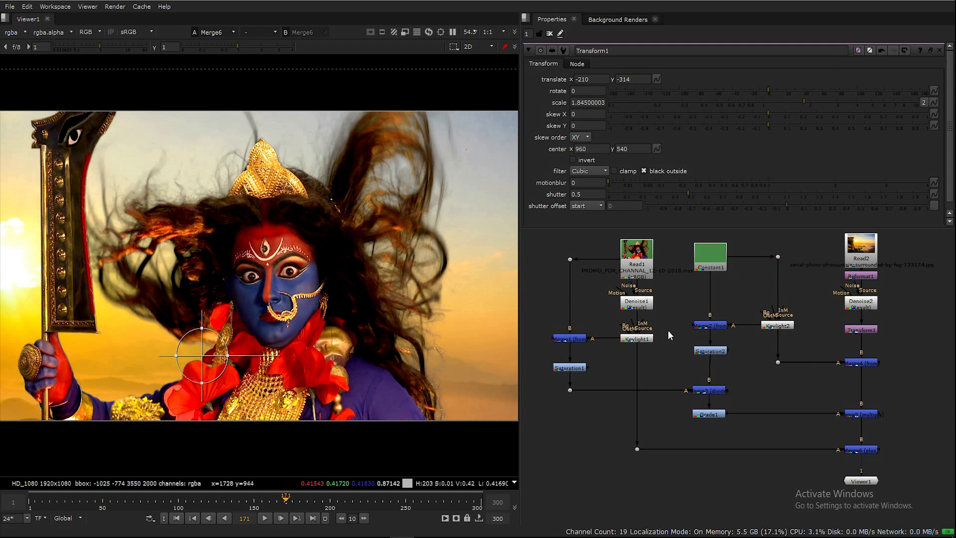
# Step: Set Keylight1's Screen Gain to 1.115 and Screen Balance to 0.768
pyautogui.doubleClick(637, 338)
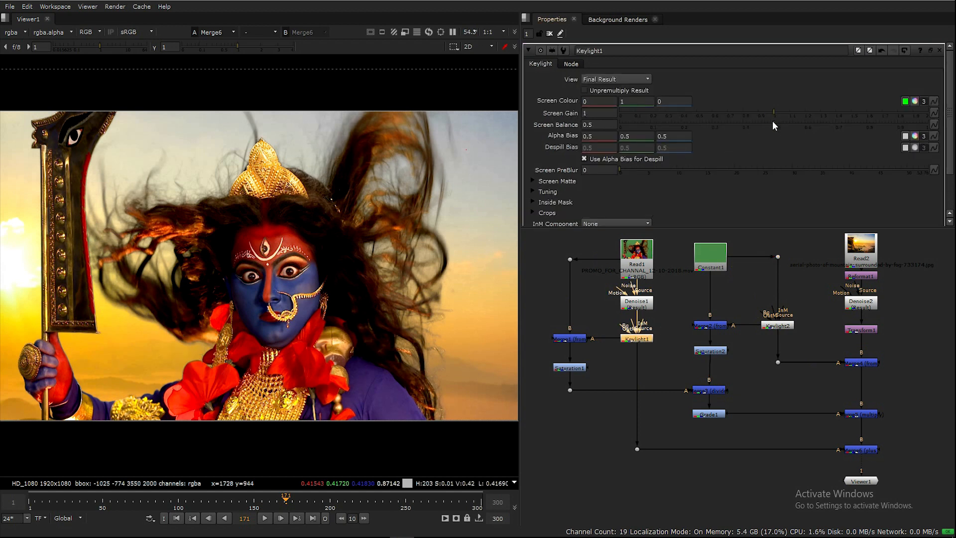
pyautogui.moveTo(772, 121); pyautogui.dragTo(840, 121)
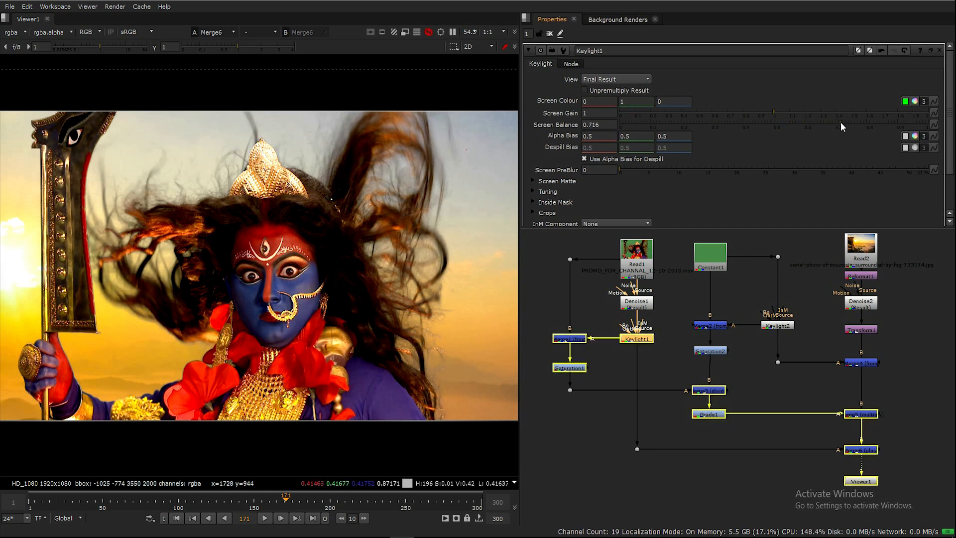
pyautogui.moveTo(775, 112)
pyautogui.mouseDown()
pyautogui.moveTo(790, 112)
pyautogui.moveTo(757, 113)
pyautogui.moveTo(790, 112)
pyautogui.mouseUp()
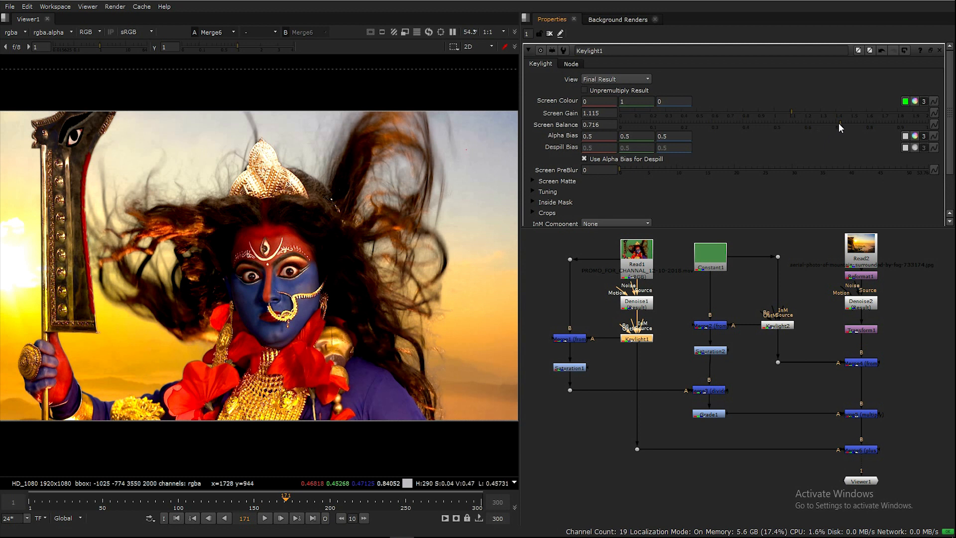
pyautogui.moveTo(838, 123); pyautogui.dragTo(857, 124)
# Step: Play back the composite to check the adjusted key, and stop the playback
pyautogui.click(590, 416)
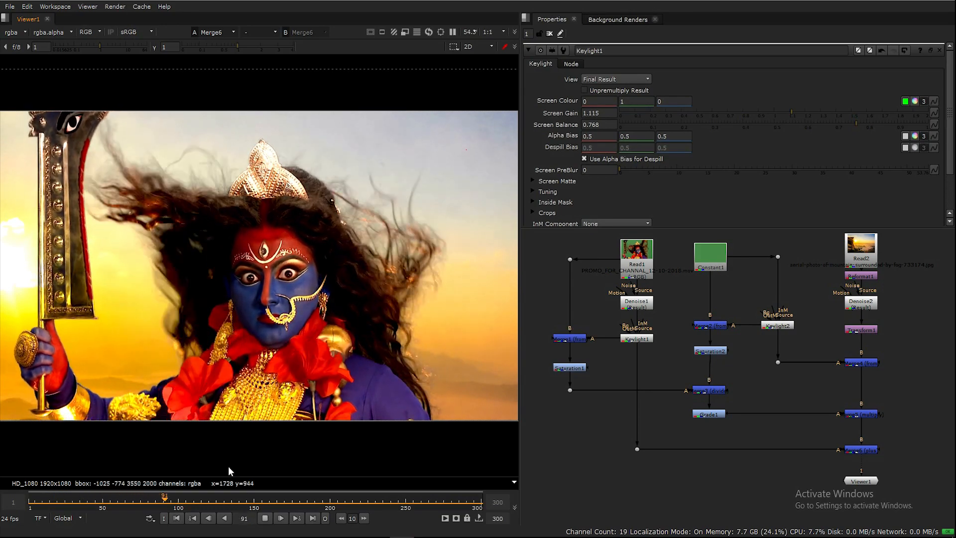
pyautogui.click(265, 518)
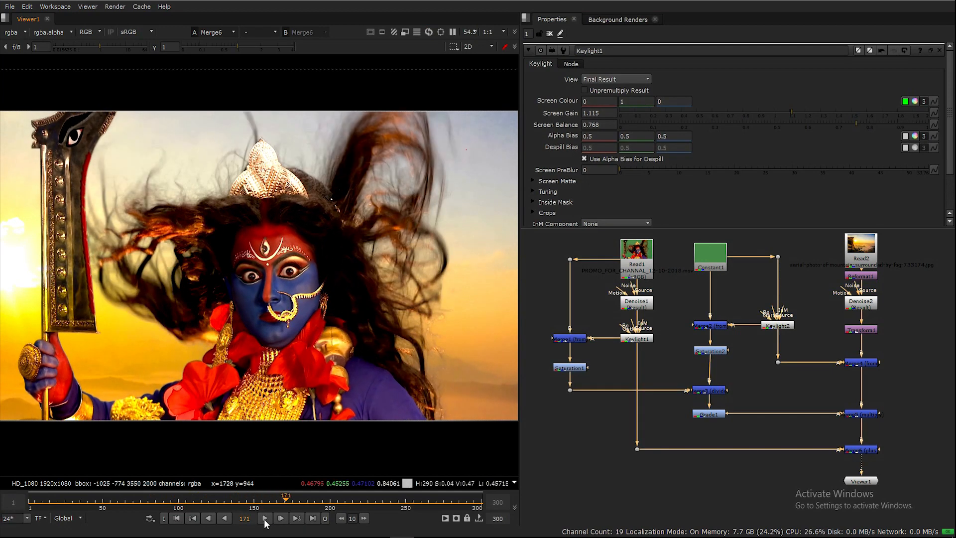
# Step: Set the noise source to Digital in both Denoise1 and Denoise2
pyautogui.doubleClick(635, 302)
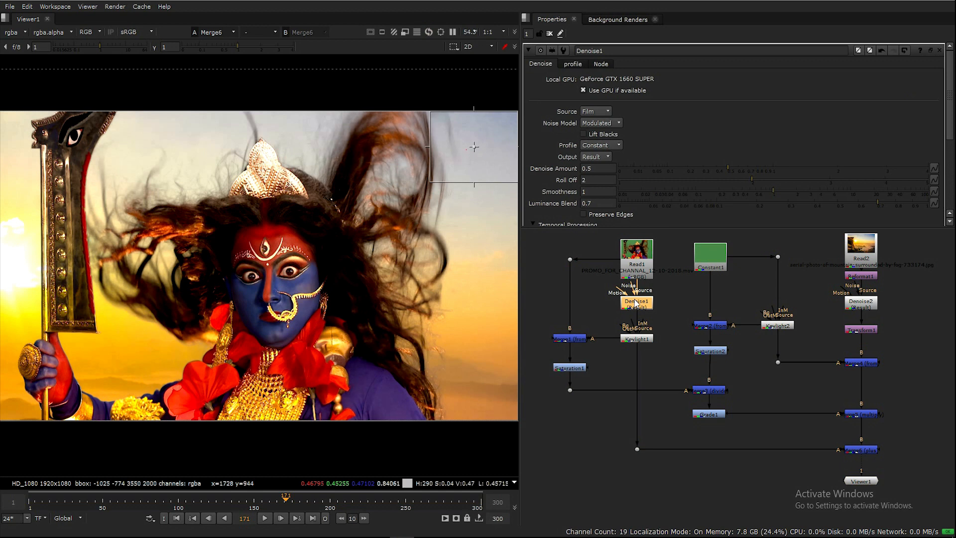
pyautogui.scroll(3, 478, 270)
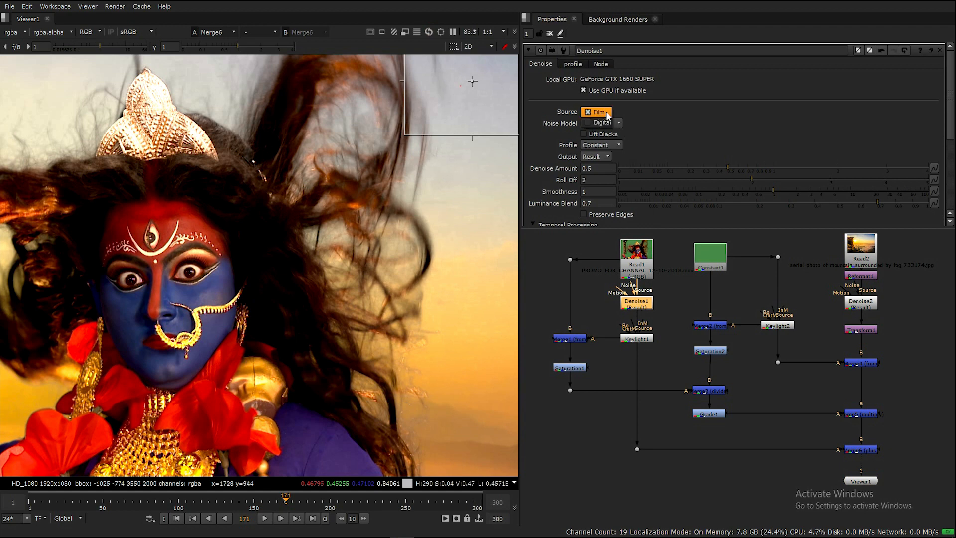
pyautogui.click(606, 122)
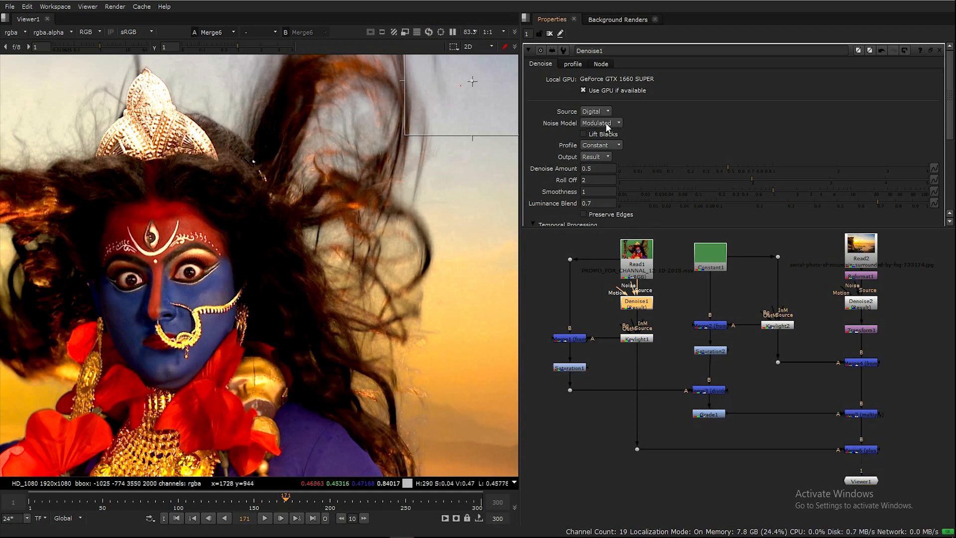
pyautogui.doubleClick(870, 303)
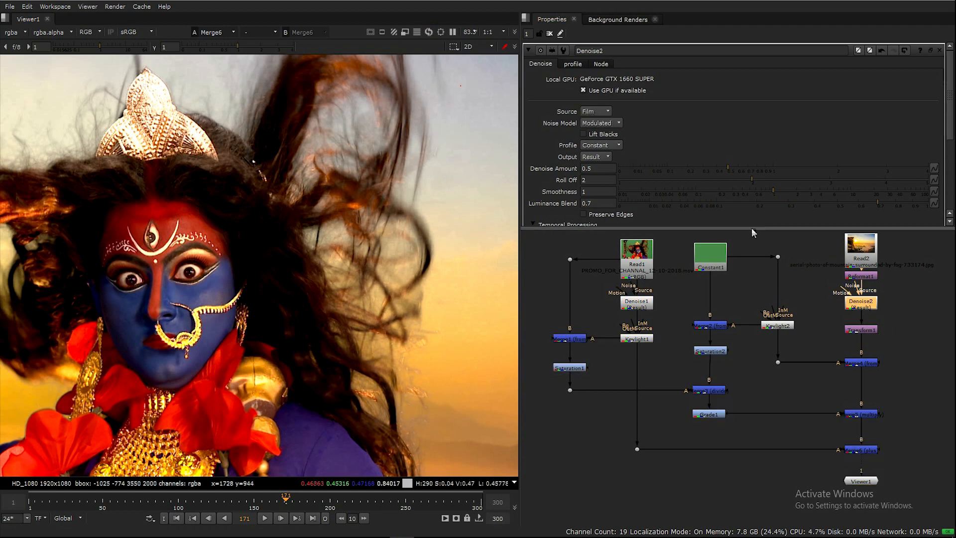
pyautogui.click(602, 123)
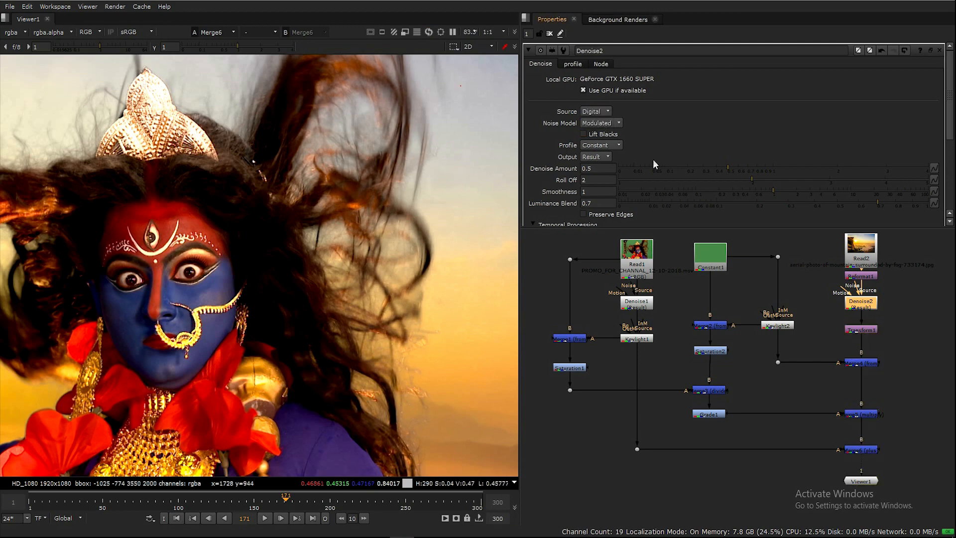